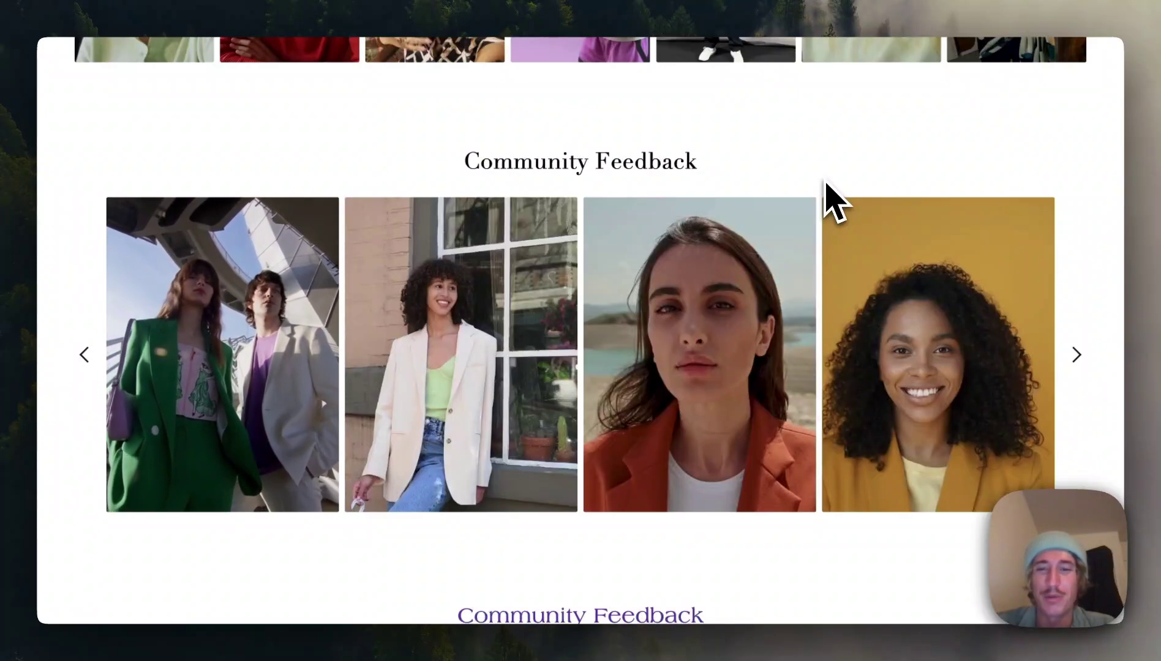
Scroll the storefront to the purple Community Feedback video carousel with the Mud Scrub Soap clip.
scroll(833, 199, up, 1)
scroll(928, 307, up, 2)
scroll(932, 306, down, 2)
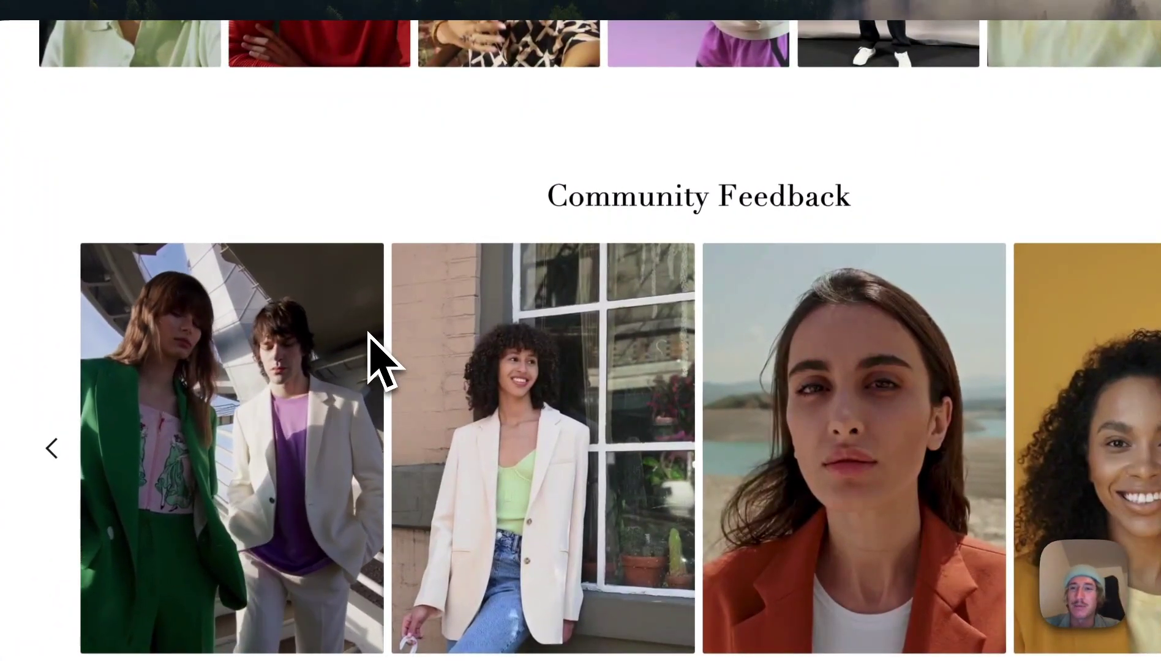
scroll(340, 300, down, 6)
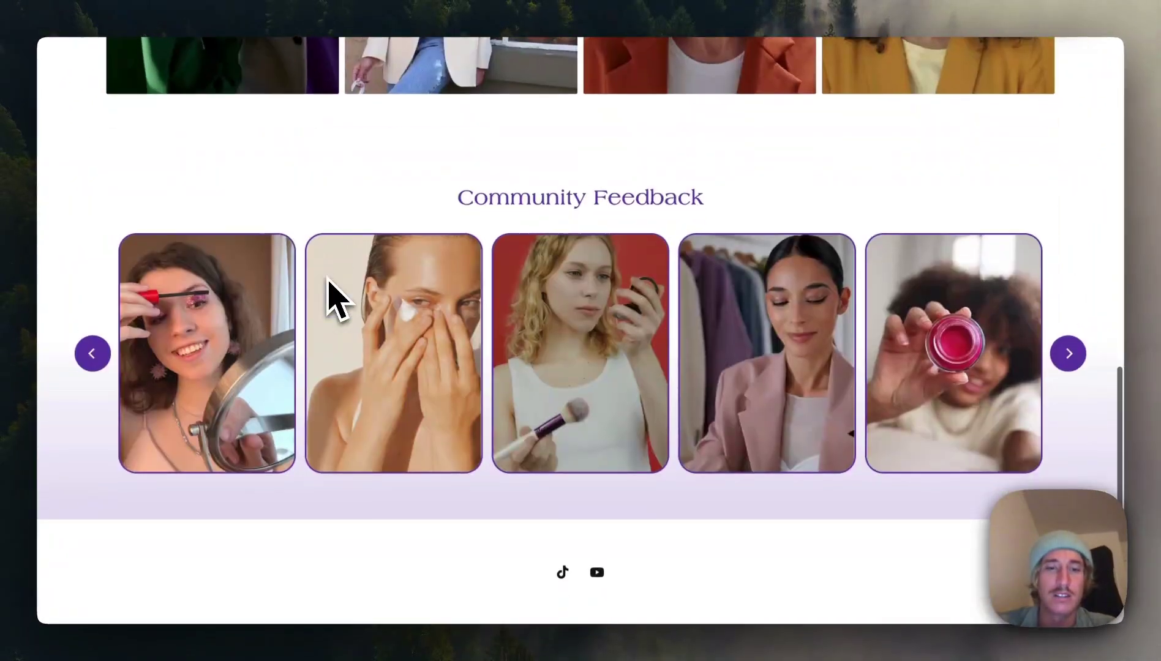
scroll(330, 299, up, 6)
scroll(501, 306, down, 5)
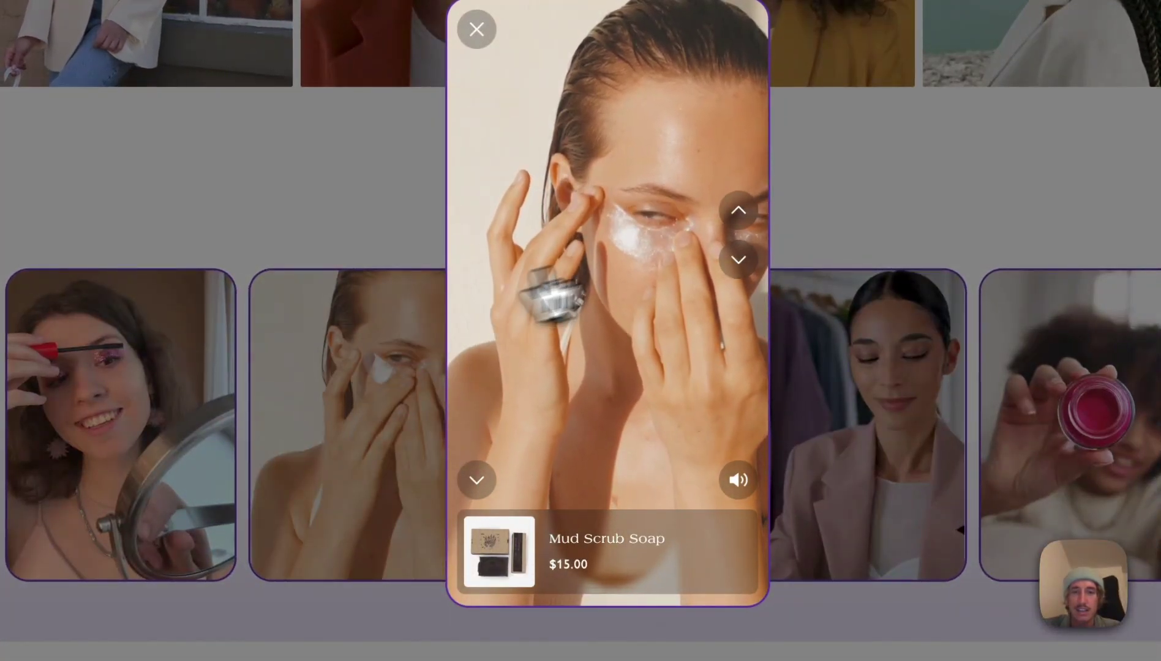
Step through the next three shoppable videos to the pink-jar product, then close the viewer.
click(739, 260)
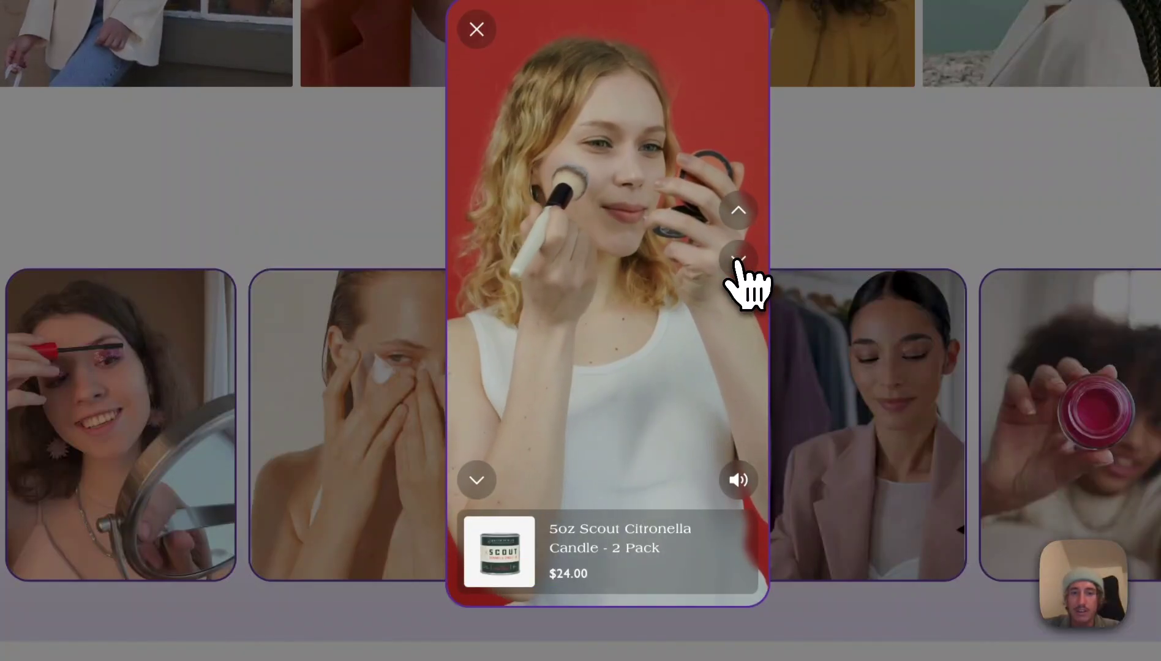
click(740, 260)
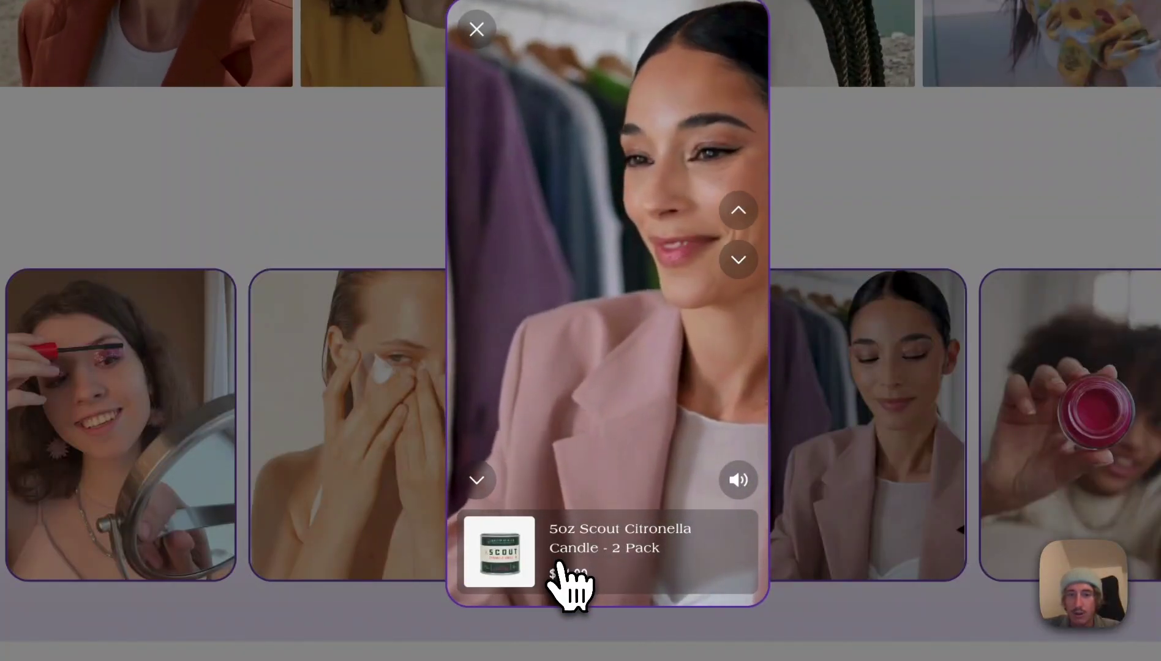
click(741, 261)
click(477, 30)
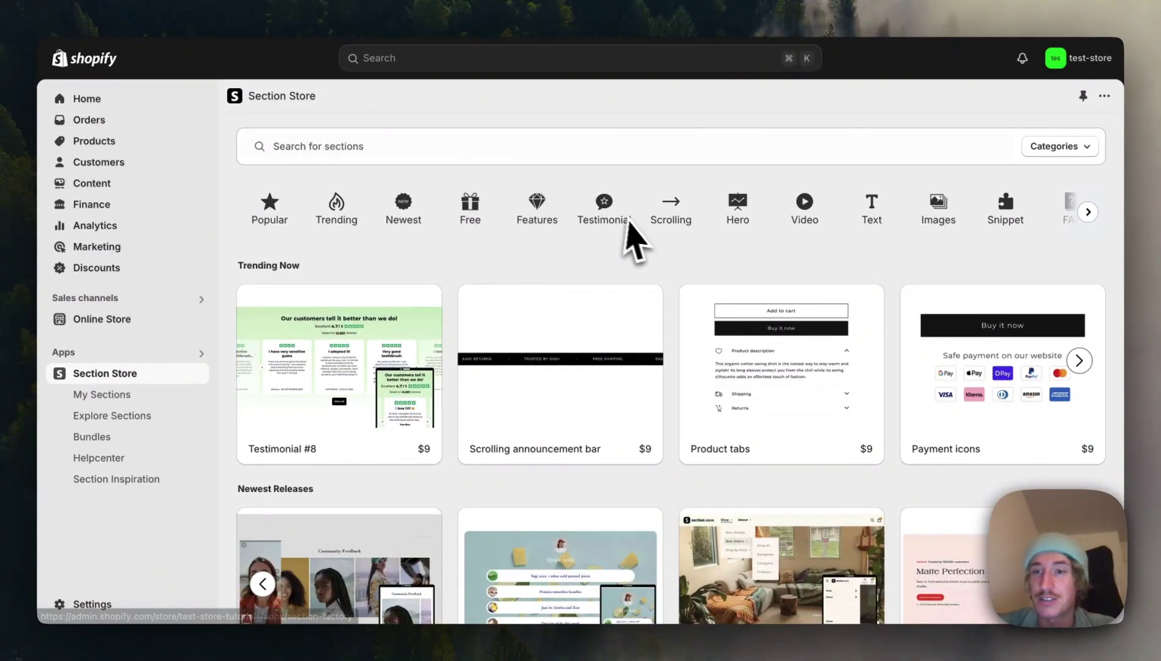
Open the $14 Shoppable video #3 card from Newest Releases in Section Store.
scroll(679, 298, down, 2)
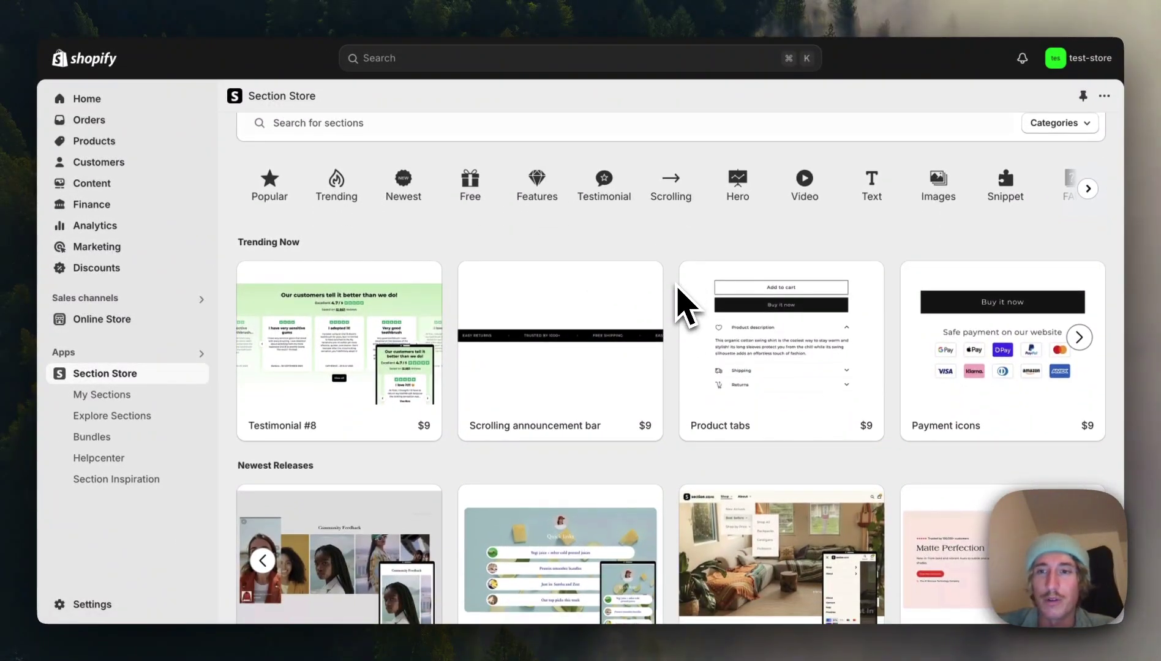
scroll(686, 306, down, 2)
scroll(685, 307, down, 2)
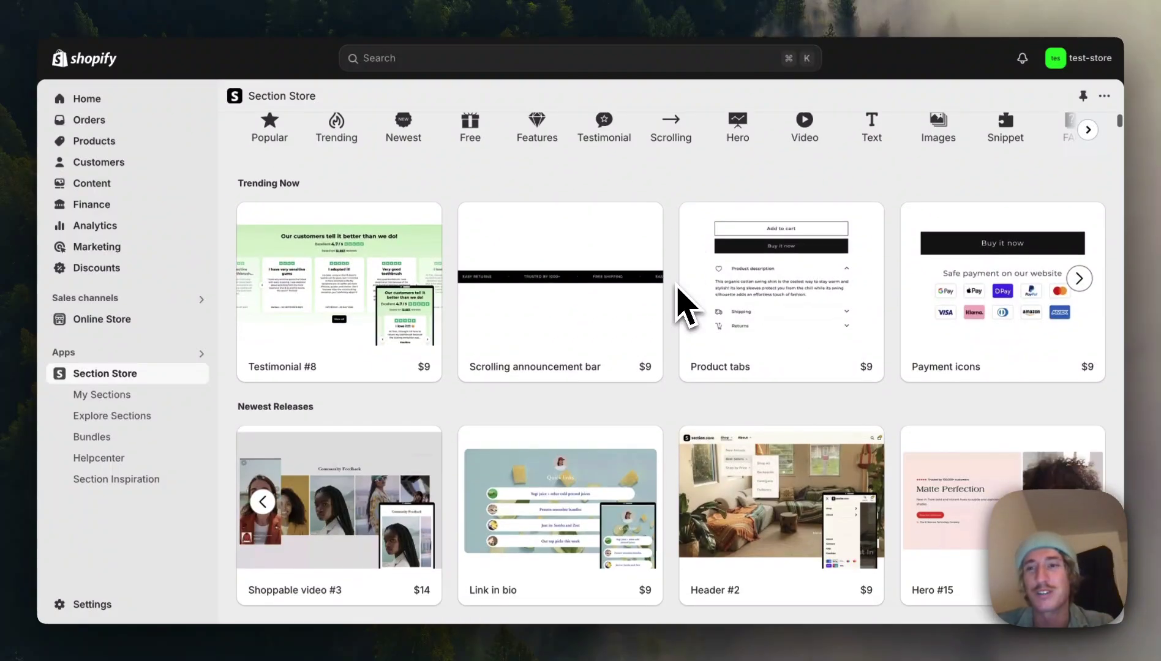
scroll(686, 306, down, 2)
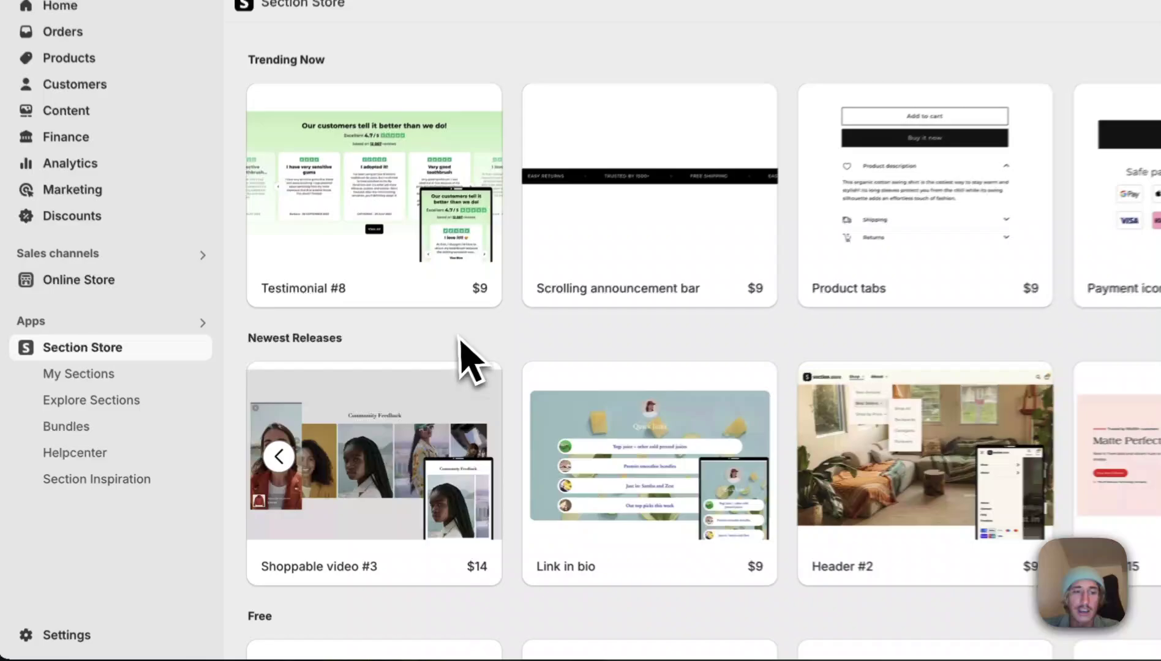
mouse_move(398, 447)
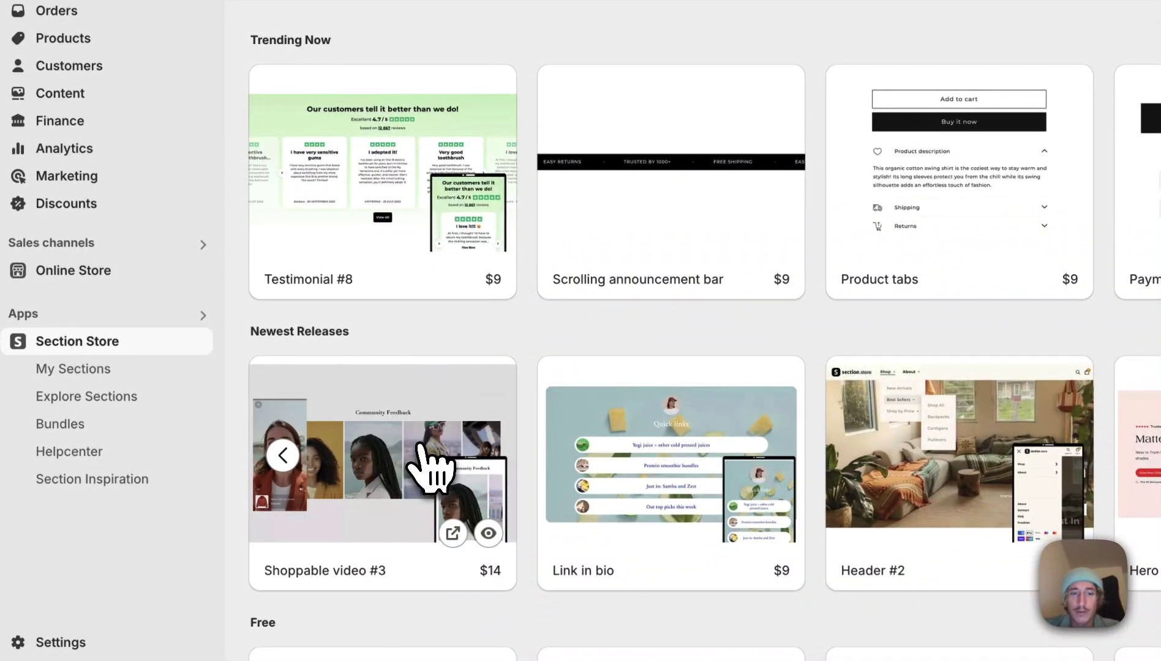
click(420, 445)
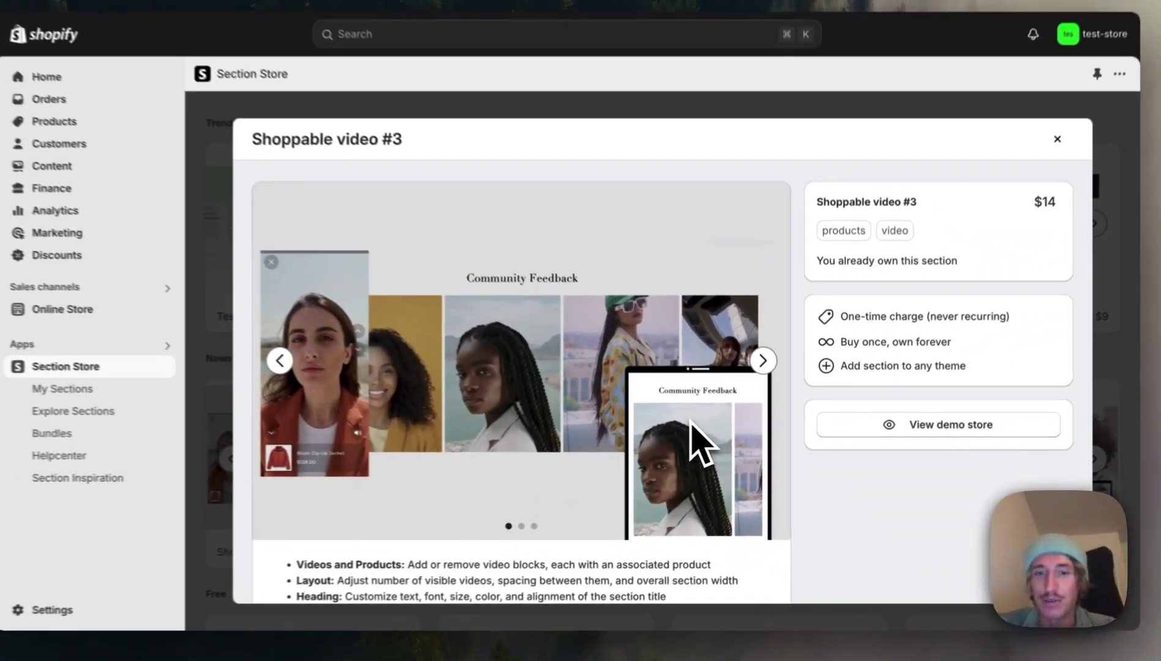
Cycle the preview through the third example layout and back to the purple Community Feedback slide.
scroll(704, 447, down, 1)
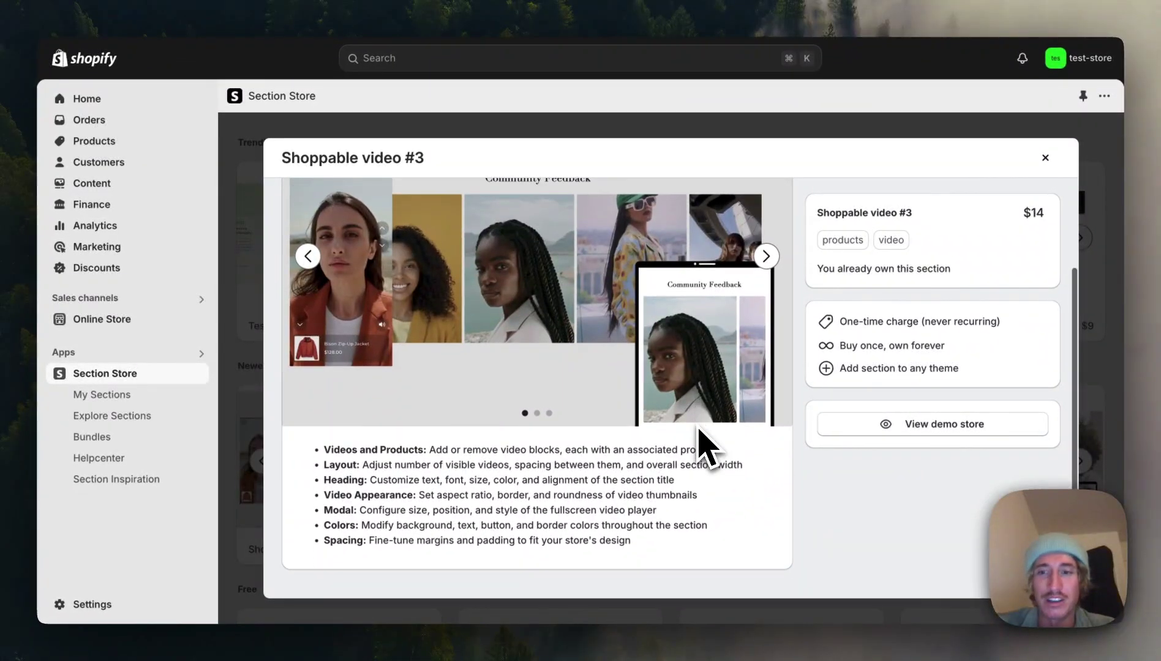
scroll(704, 447, up, 2)
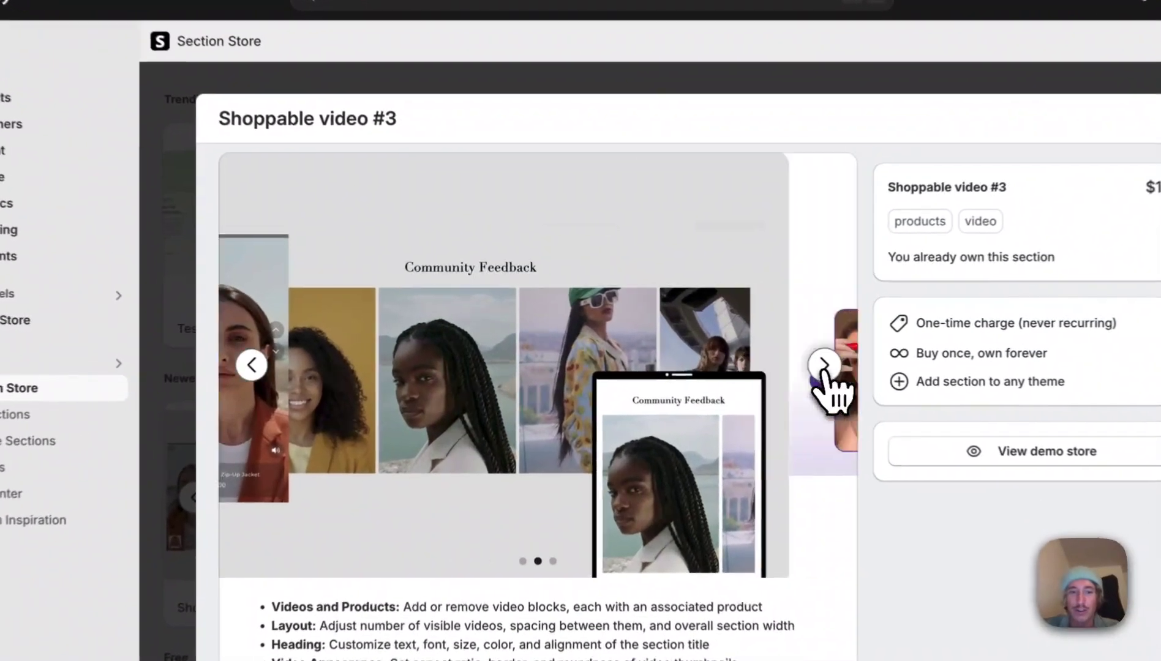
click(766, 357)
click(767, 357)
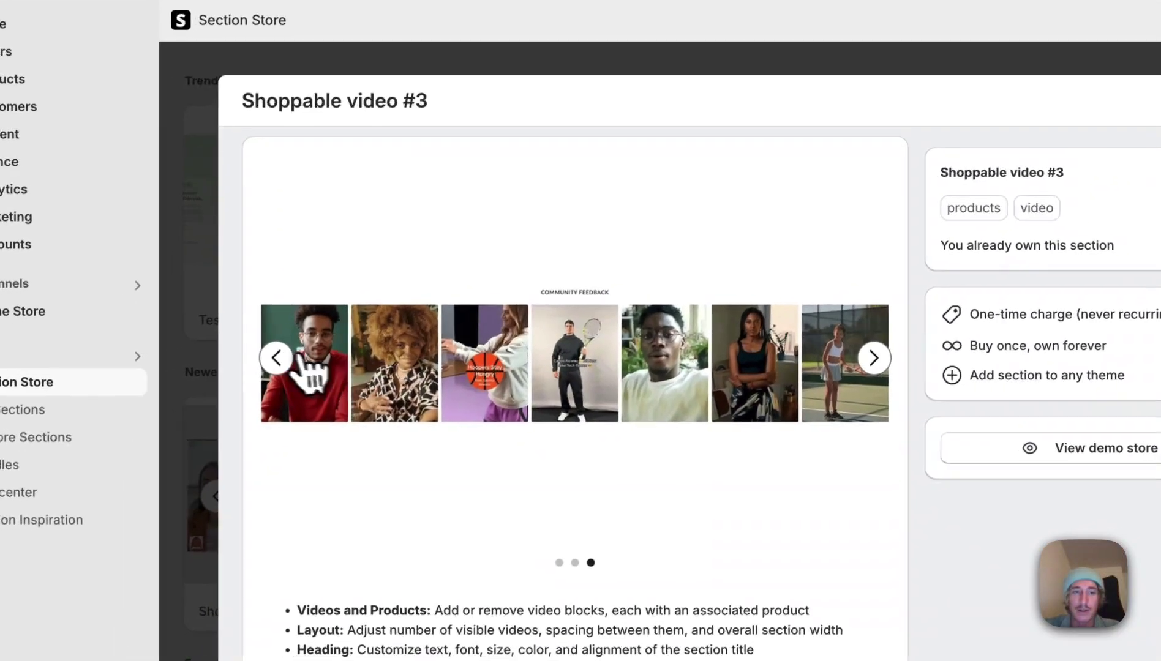
click(238, 367)
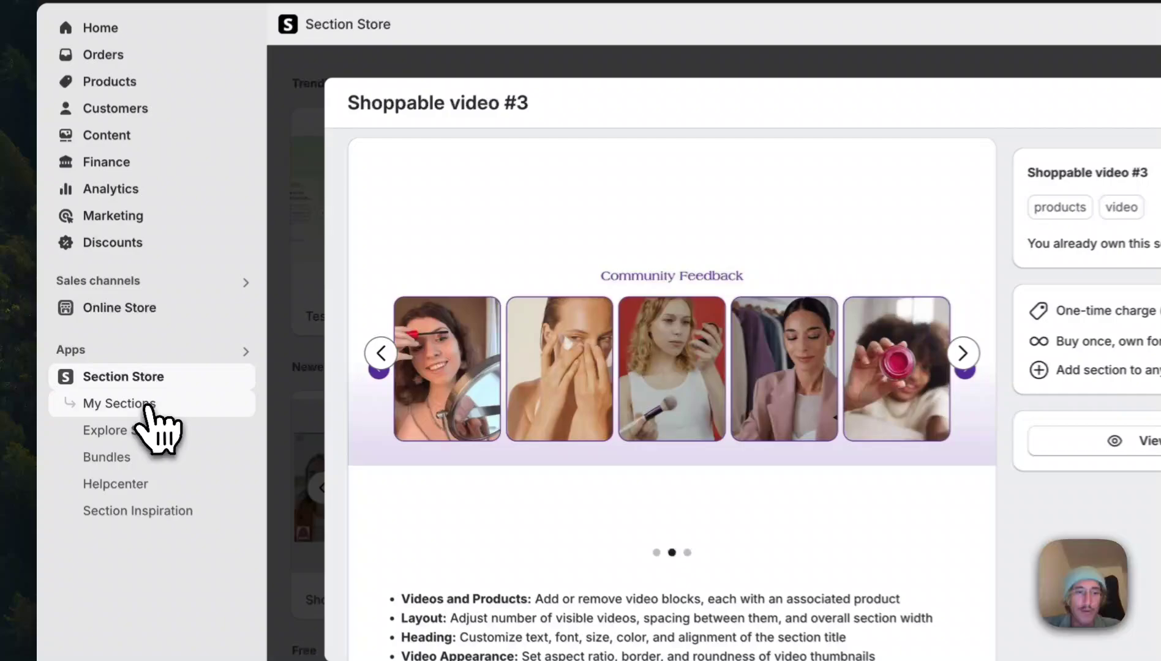
From My Sections, customize the live Gater-Full-Store theme with Shoppable video #3.
click(175, 392)
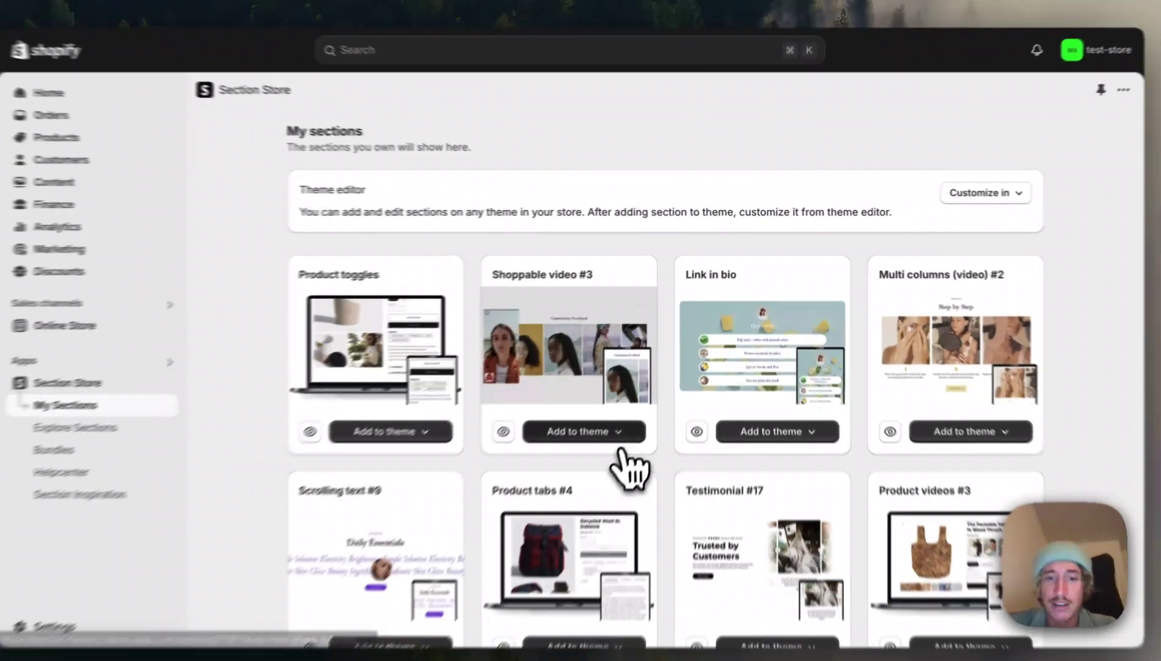
click(612, 422)
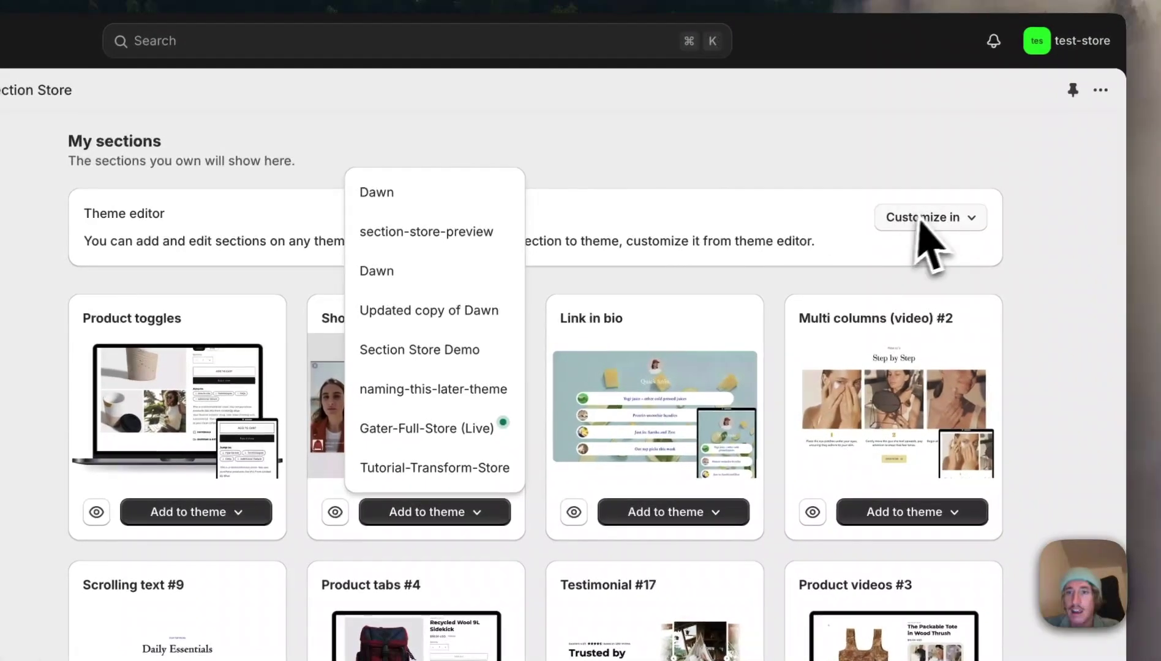
click(1037, 190)
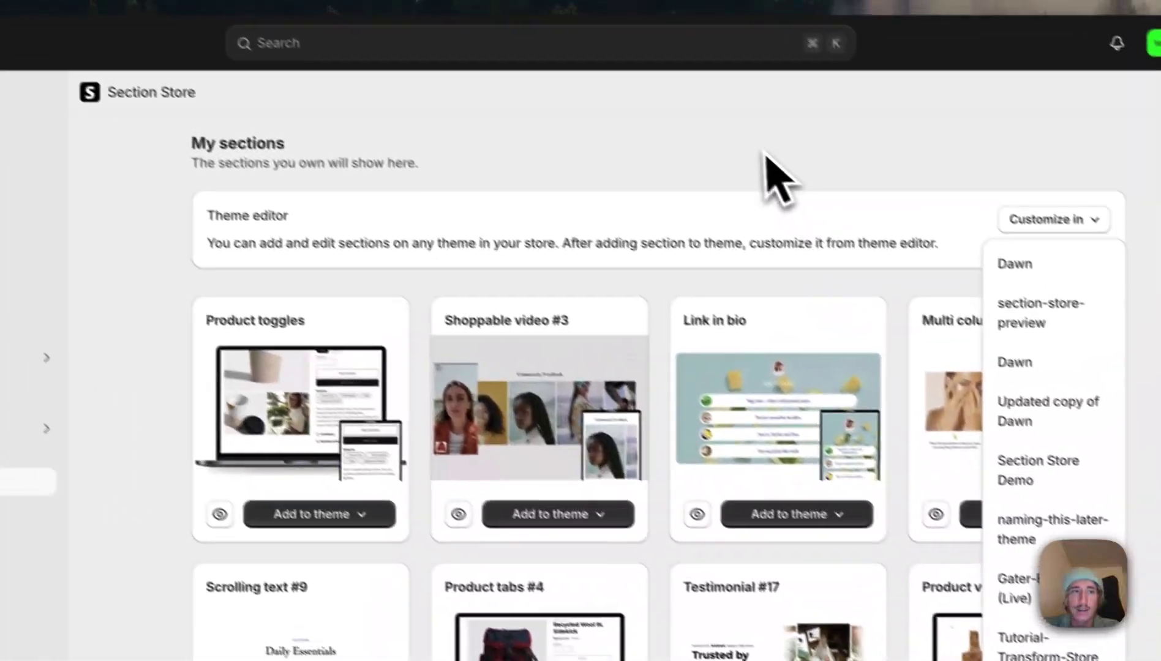
click(270, 97)
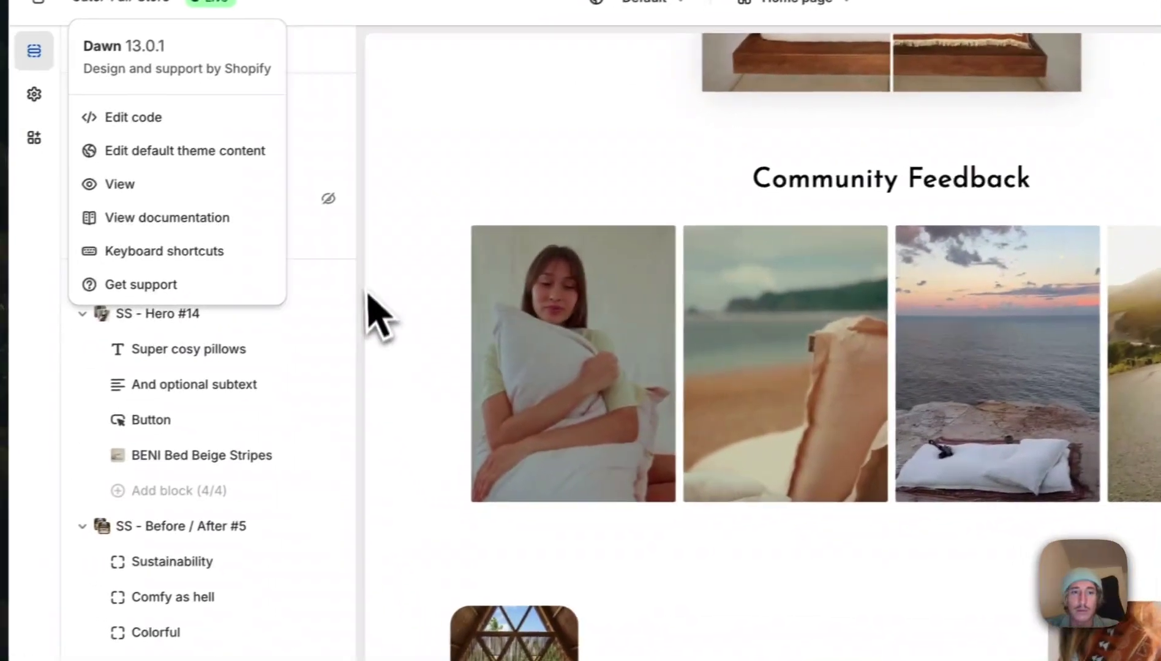
Close the theme menu, dismiss the section picker, and scroll up to SS - Shoppable video #3.
click(238, 337)
scroll(331, 364, down, 6)
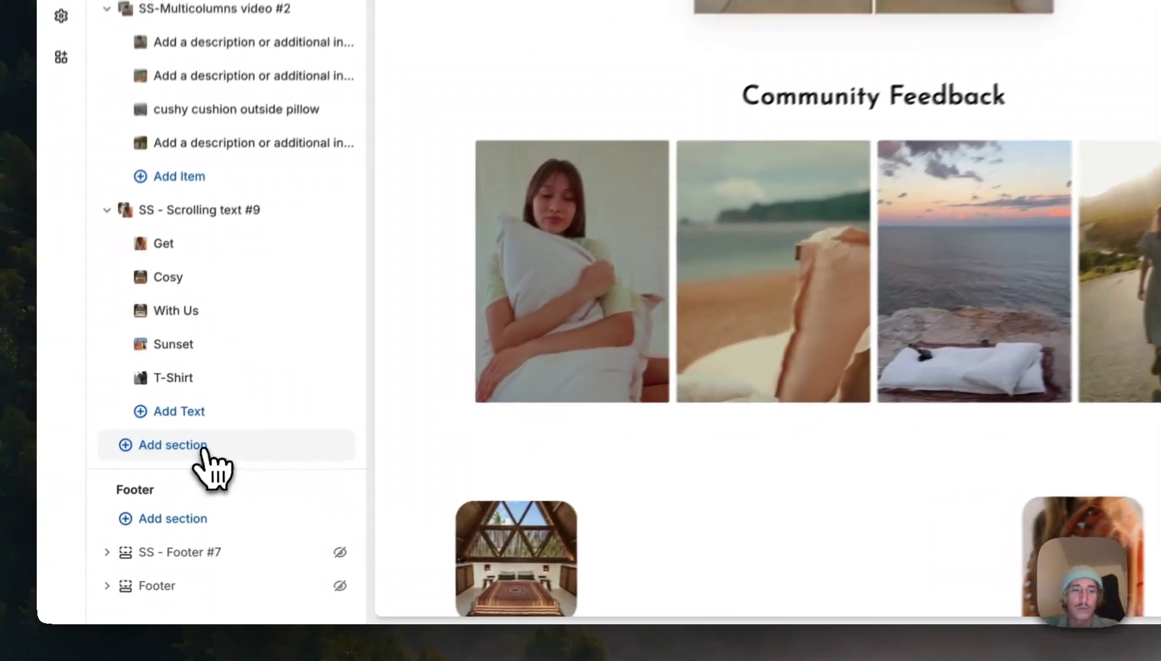
click(175, 479)
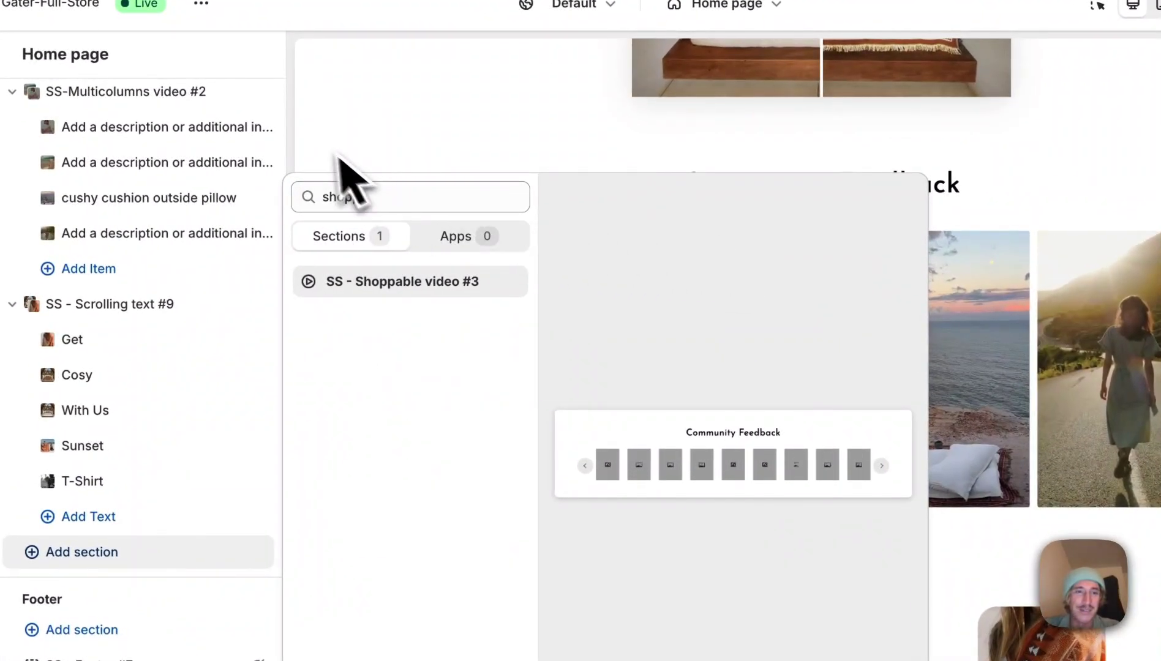
key(Escape)
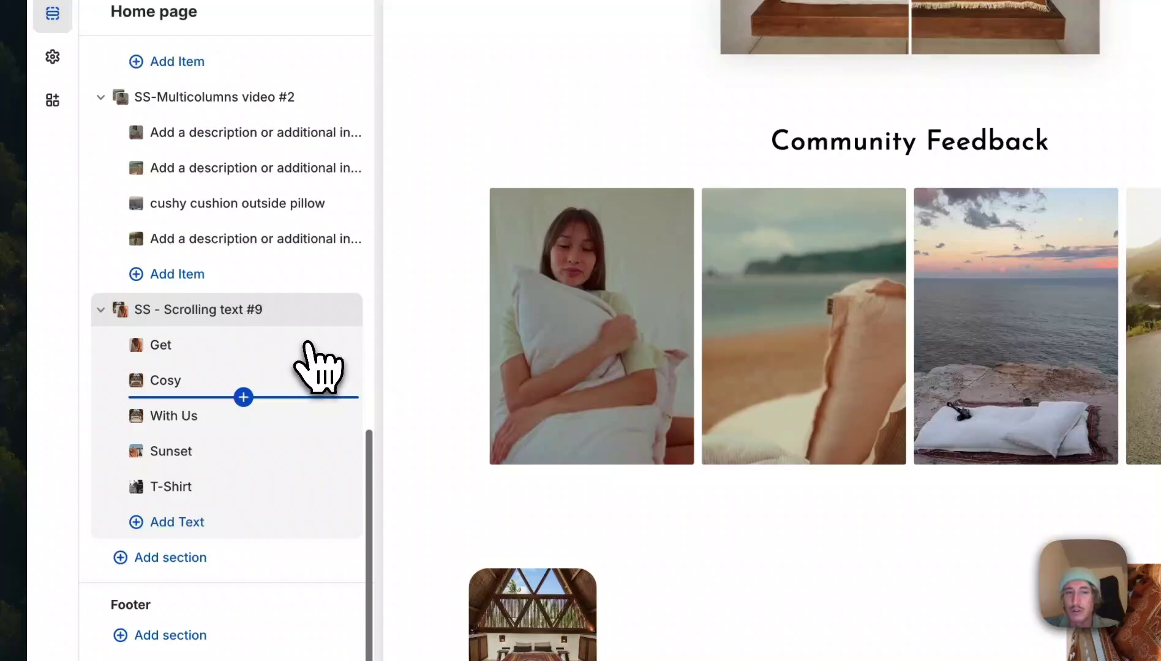
scroll(324, 362, up, 3)
scroll(325, 361, up, 5)
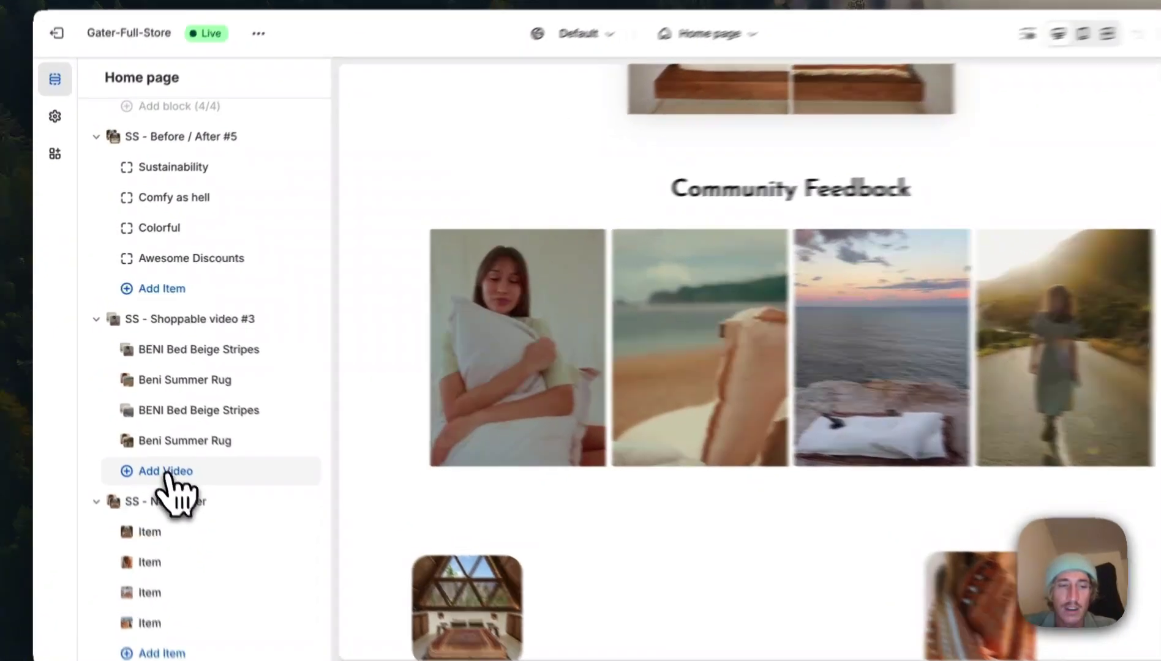
Add a fifth Video block and browse the store's uploaded videos for its clip.
click(155, 451)
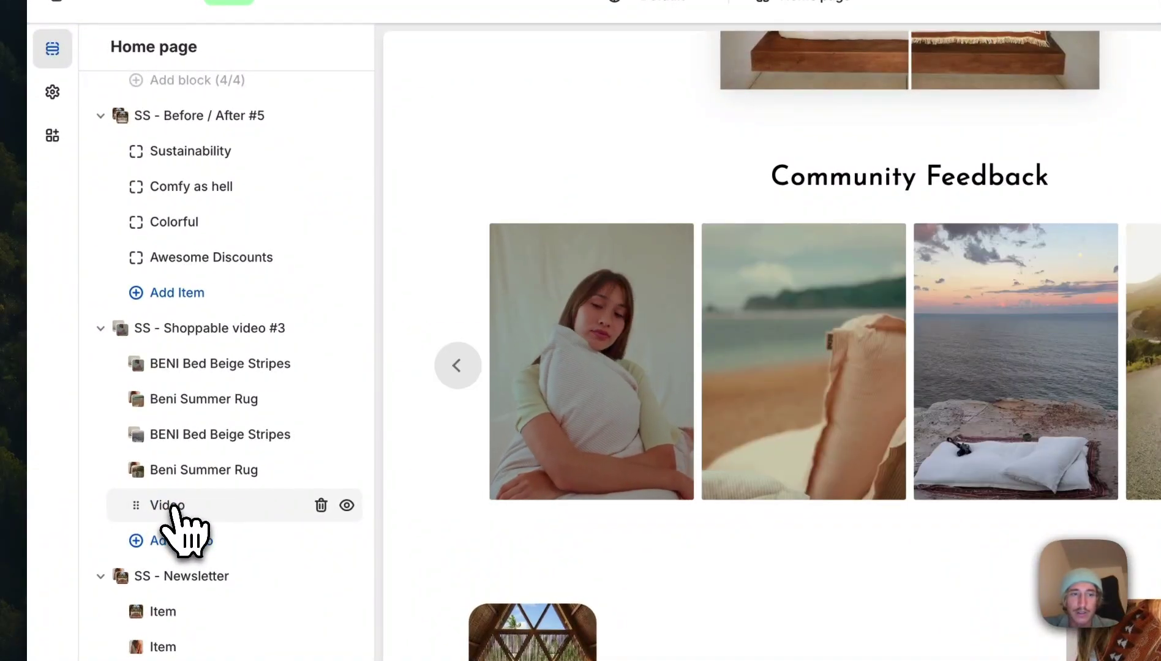
click(168, 506)
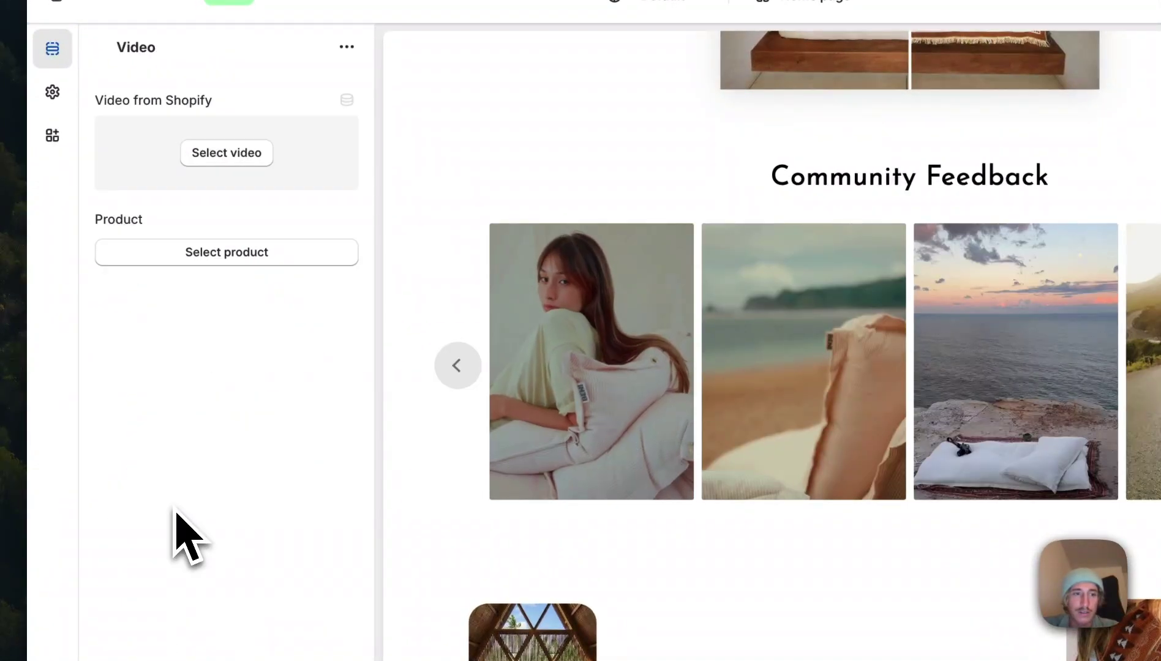
click(232, 156)
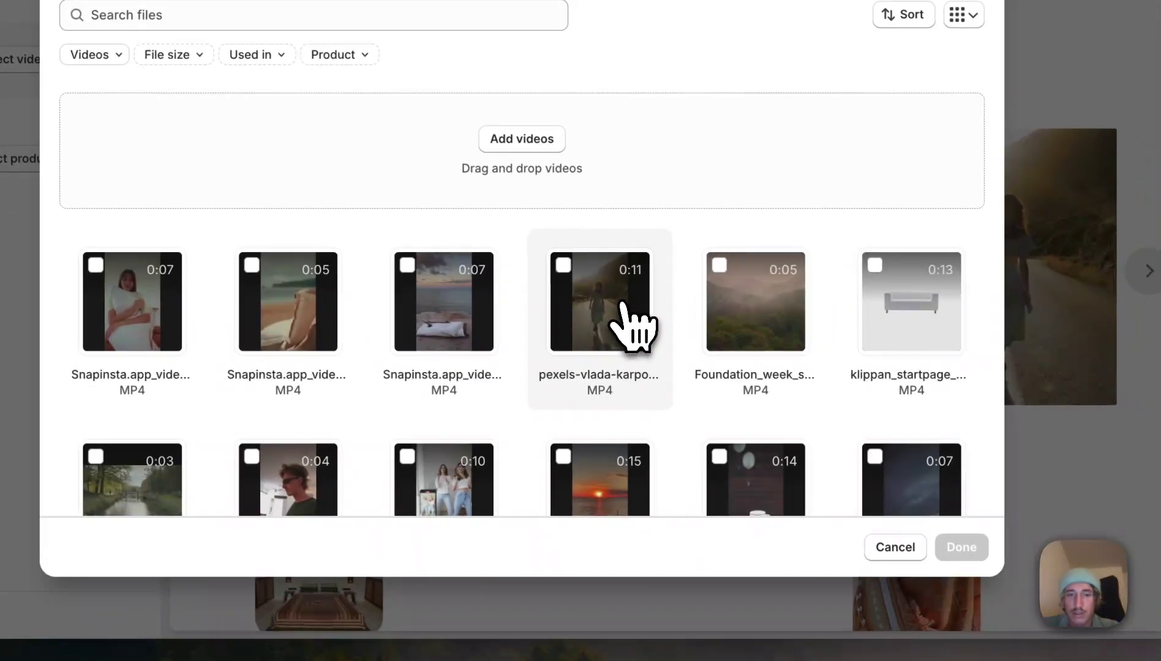
scroll(729, 361, down, 2)
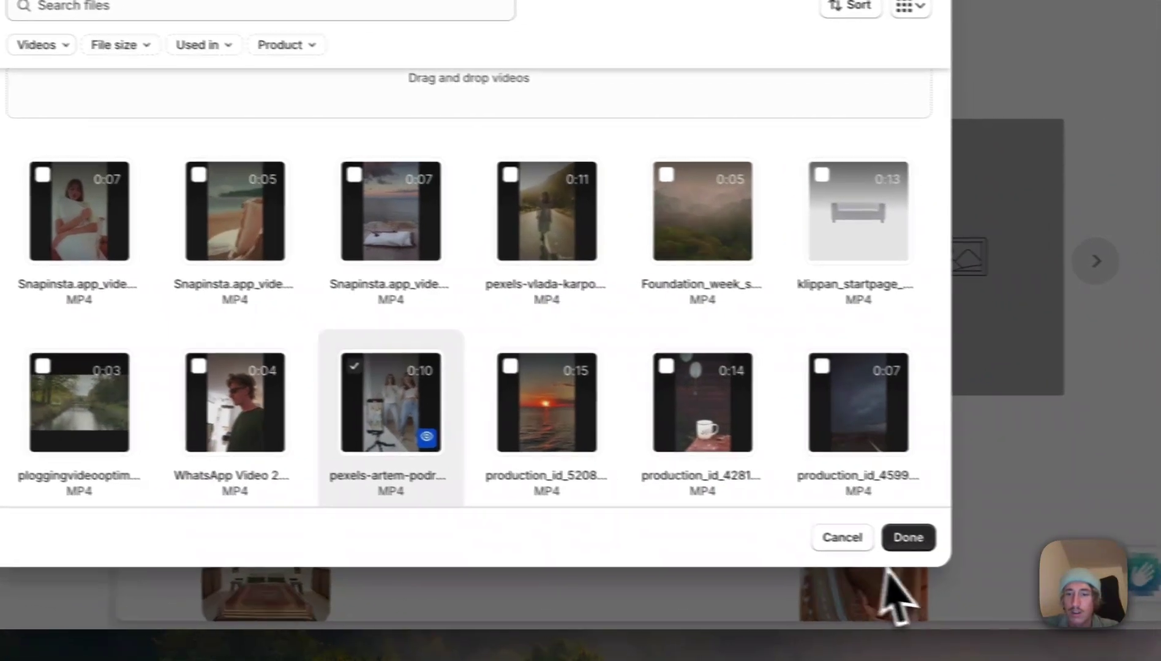
Confirm the pexels-artem-podrez-6003997 clip and tag the video with the Beni Summer Rug product.
click(951, 543)
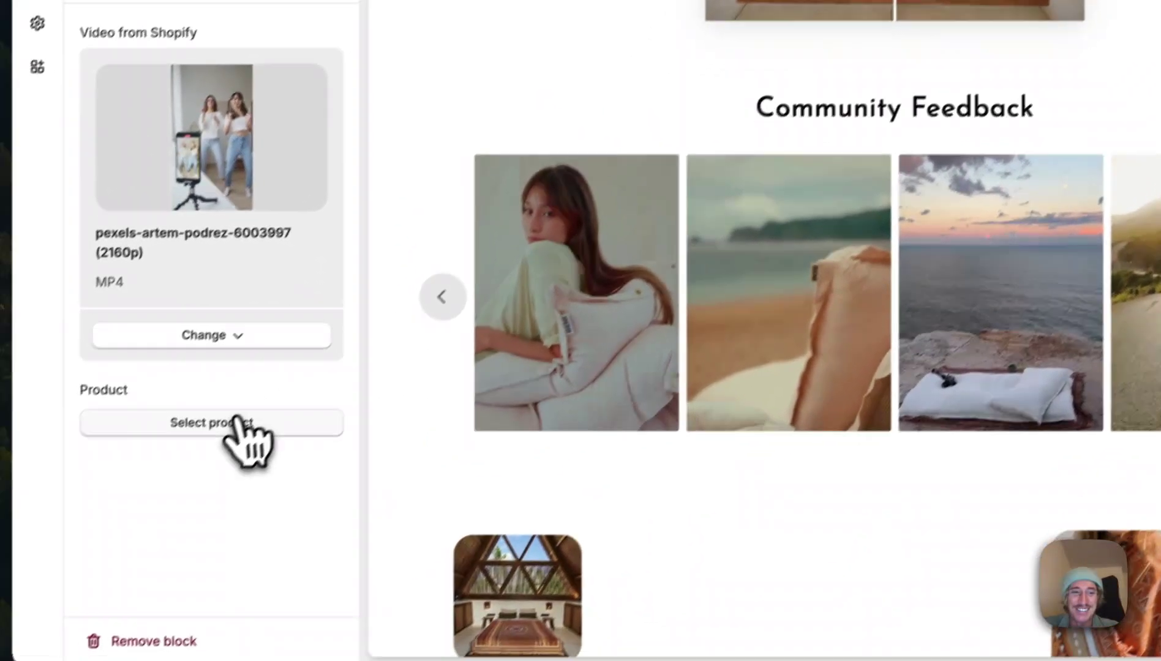
click(176, 487)
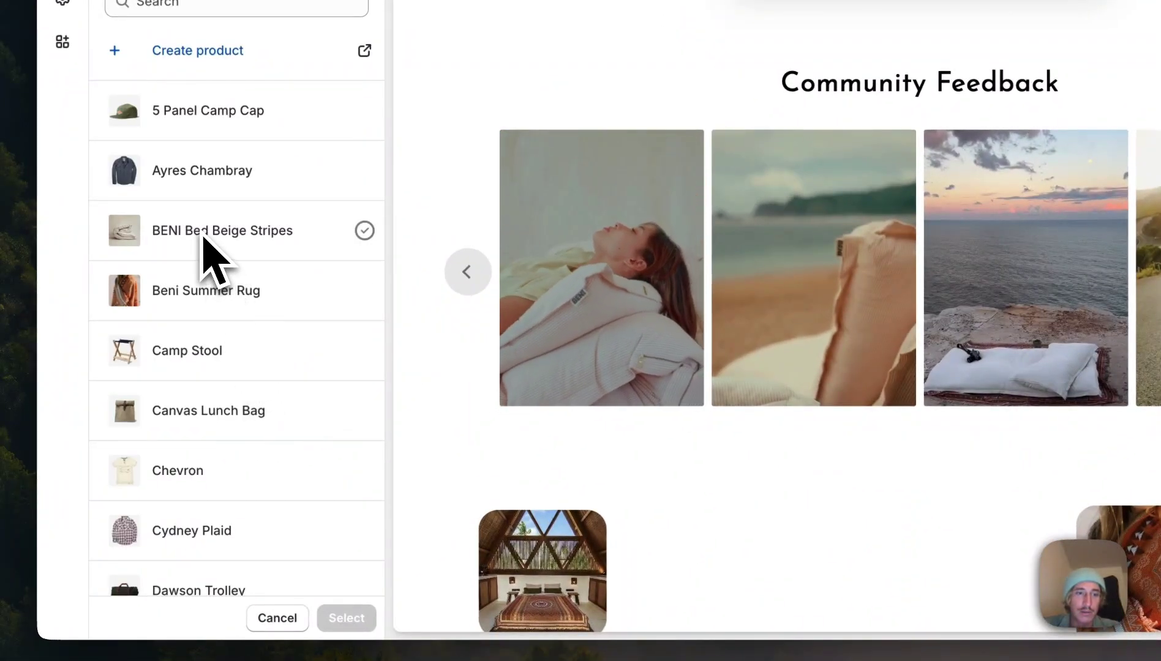
click(221, 310)
click(347, 618)
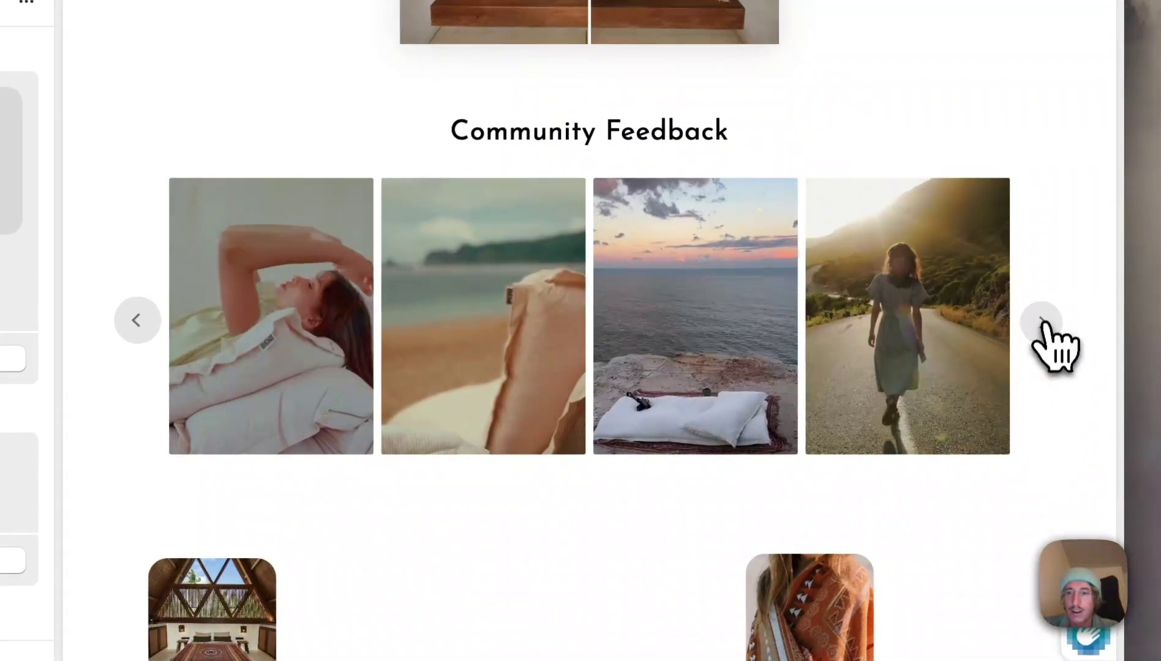
click(1104, 346)
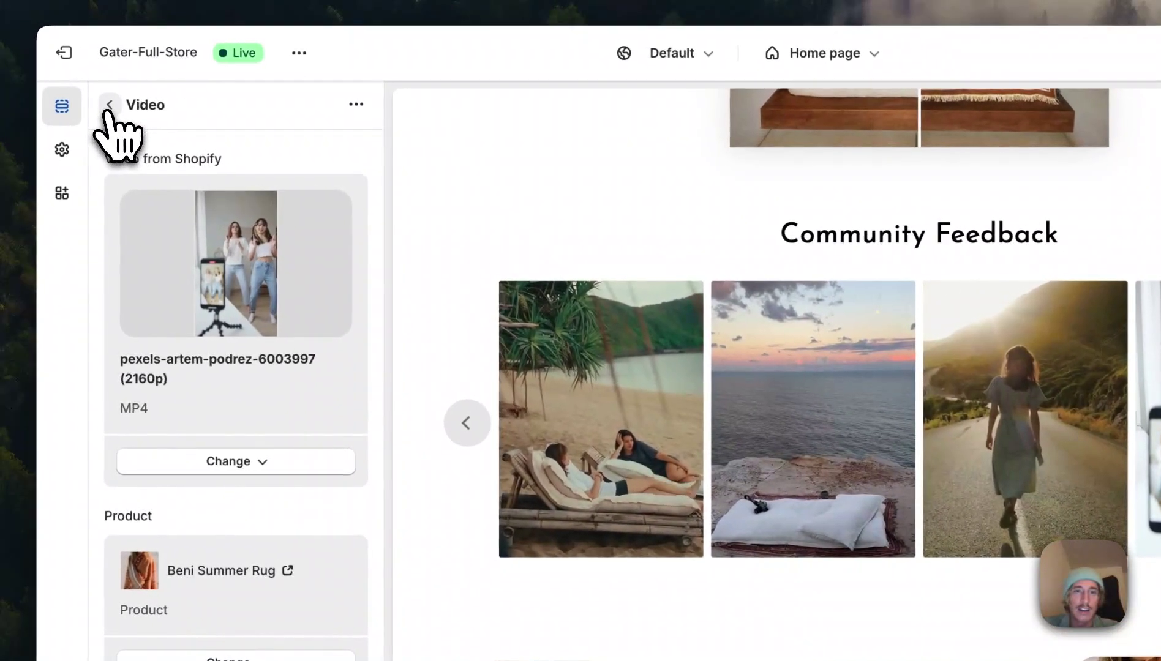
Replace the SS - Shoppable video #3 heading 'Community Feedback' with 'A showcase of our products'.
click(109, 105)
click(1098, 57)
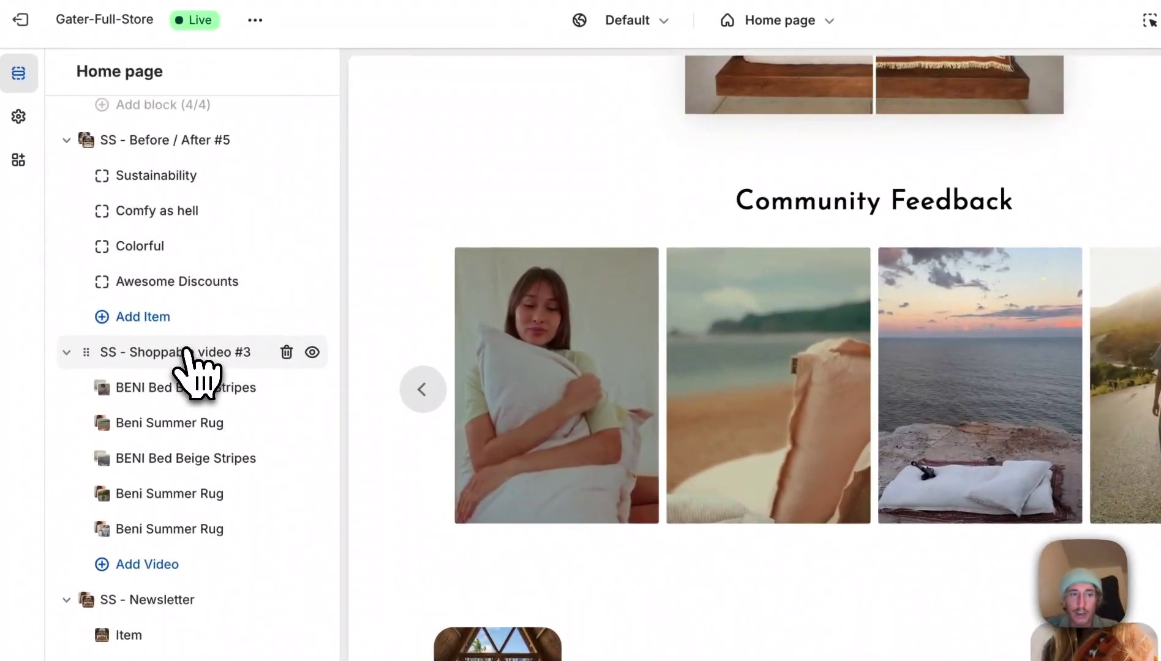
click(184, 352)
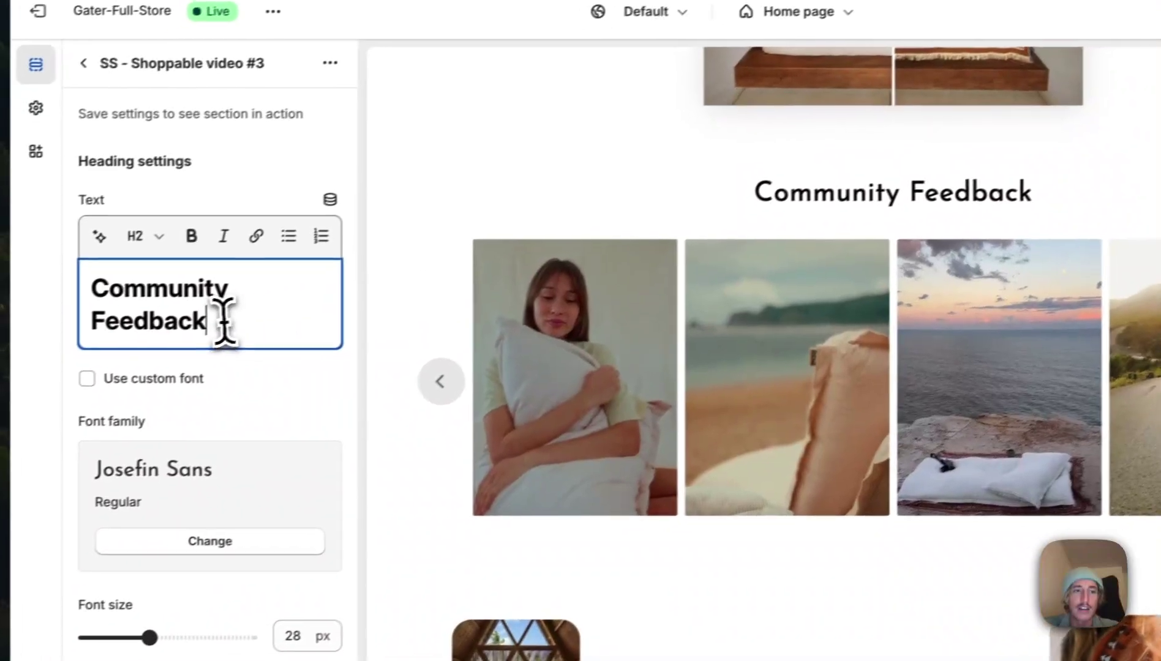
drag(190, 330, 56, 294)
text(A showcase of our products)
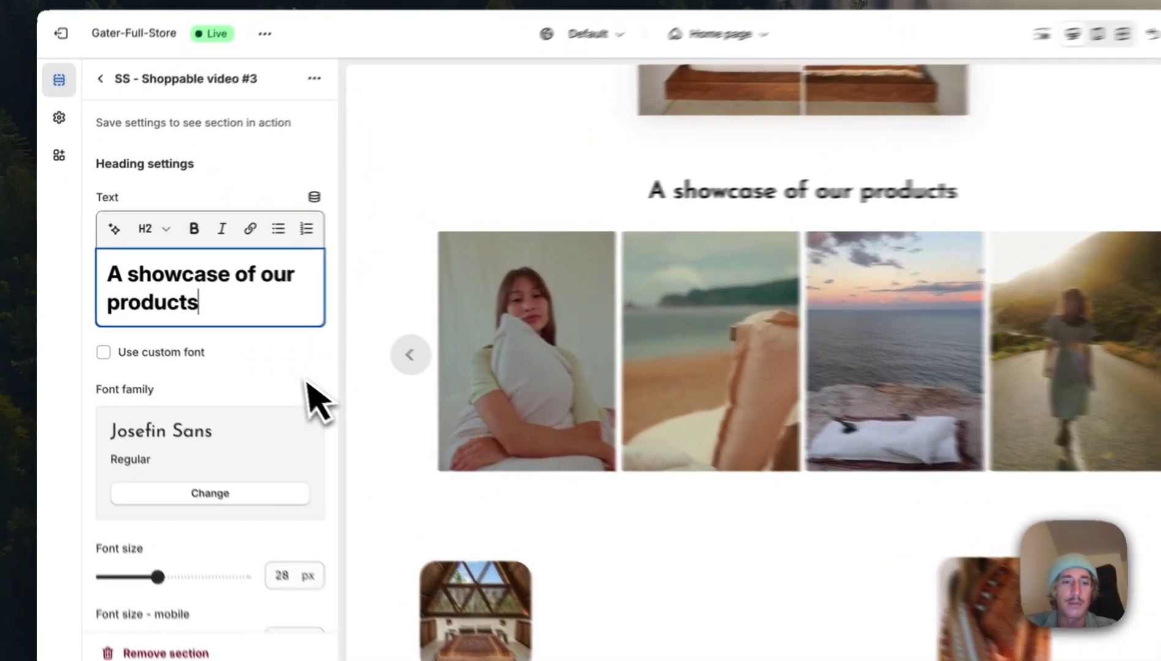
Set Slider settings' Slides per view to 5 and save the theme changes.
scroll(346, 385, down, 5)
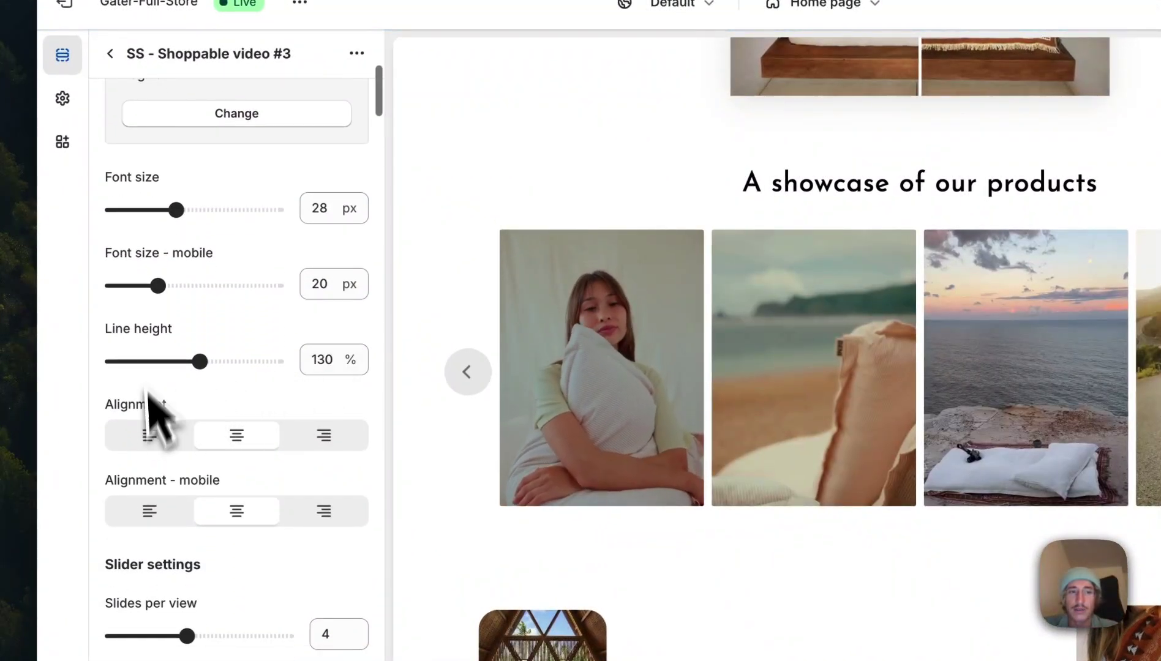
scroll(203, 232, down, 6)
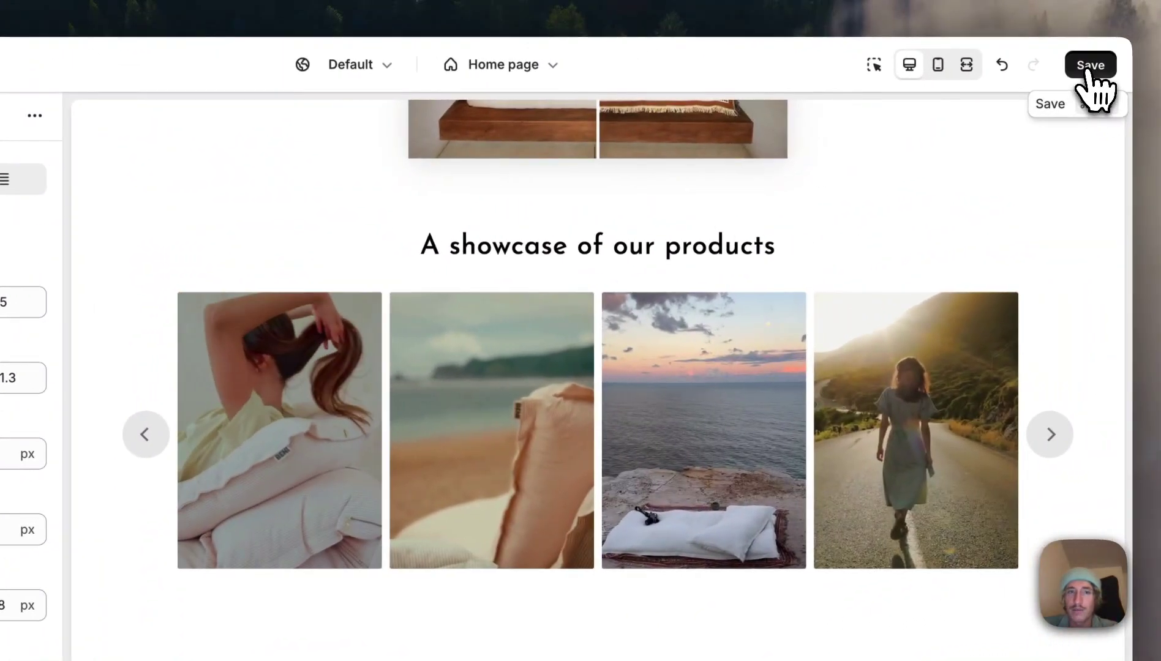
click(1087, 68)
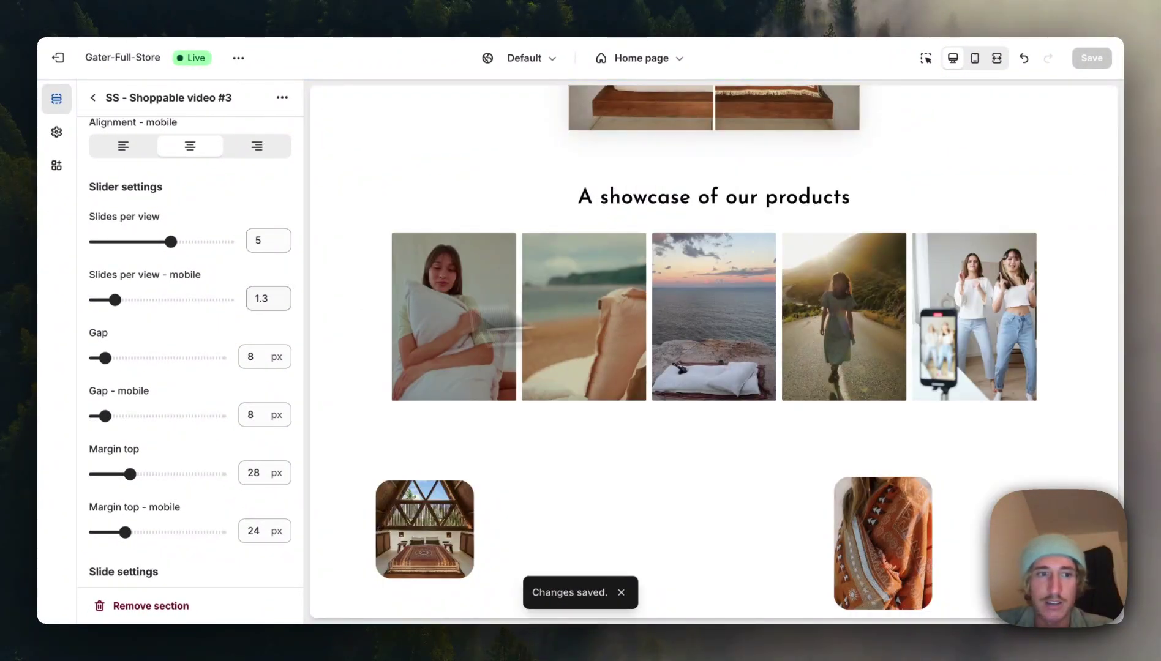
scroll(203, 326, down, 2)
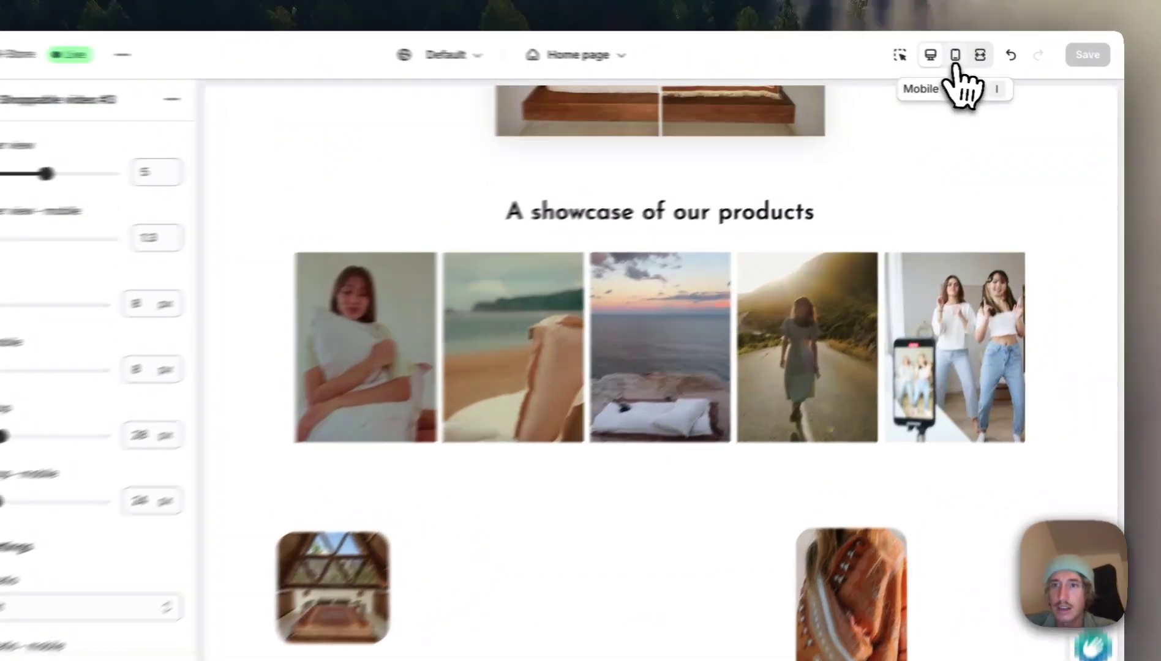
click(975, 58)
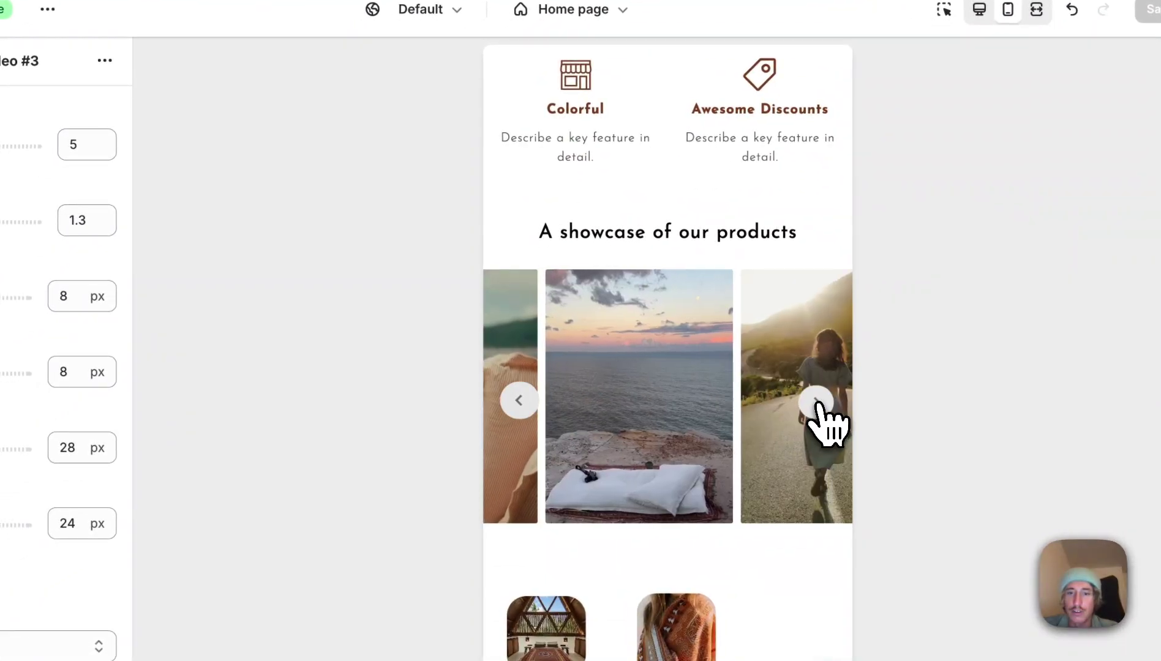
click(677, 373)
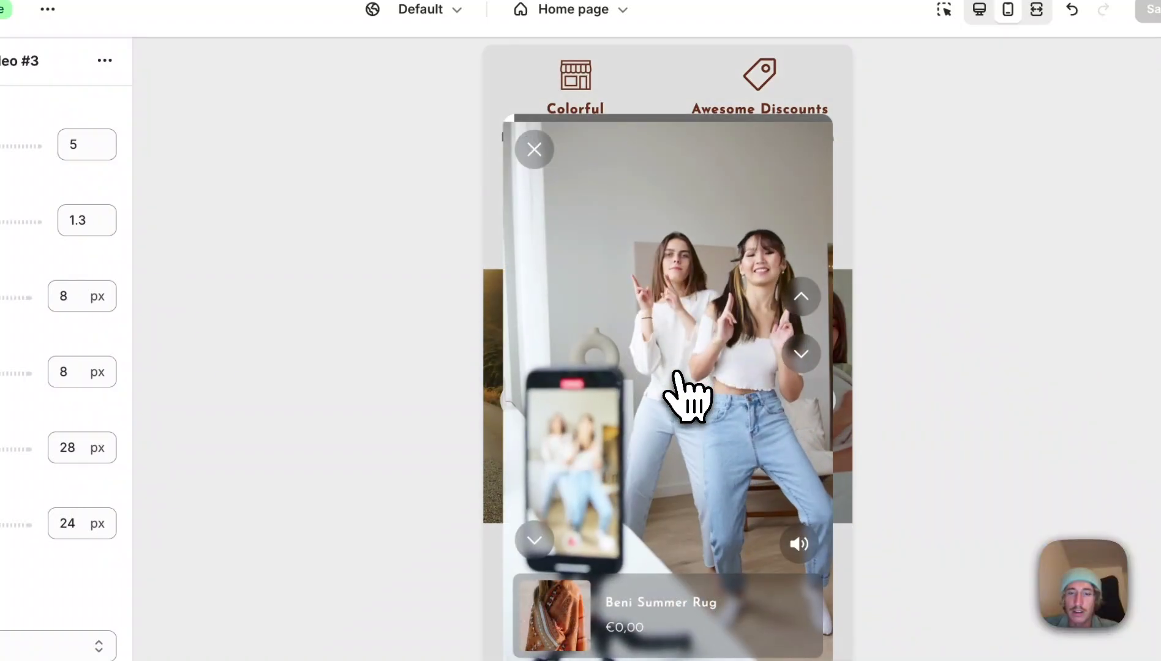
click(812, 360)
click(809, 361)
click(809, 362)
click(810, 361)
click(547, 153)
click(979, 10)
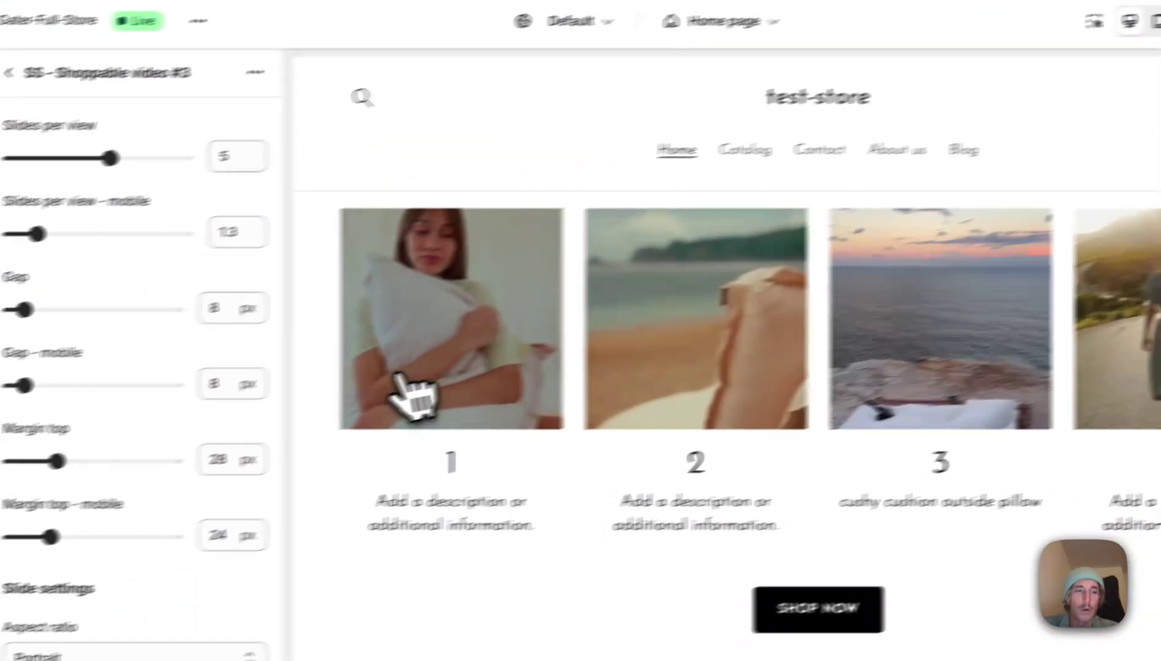
In Modal settings, set the popup's desktop horizontal position to Center.
scroll(9, 307, down, 10)
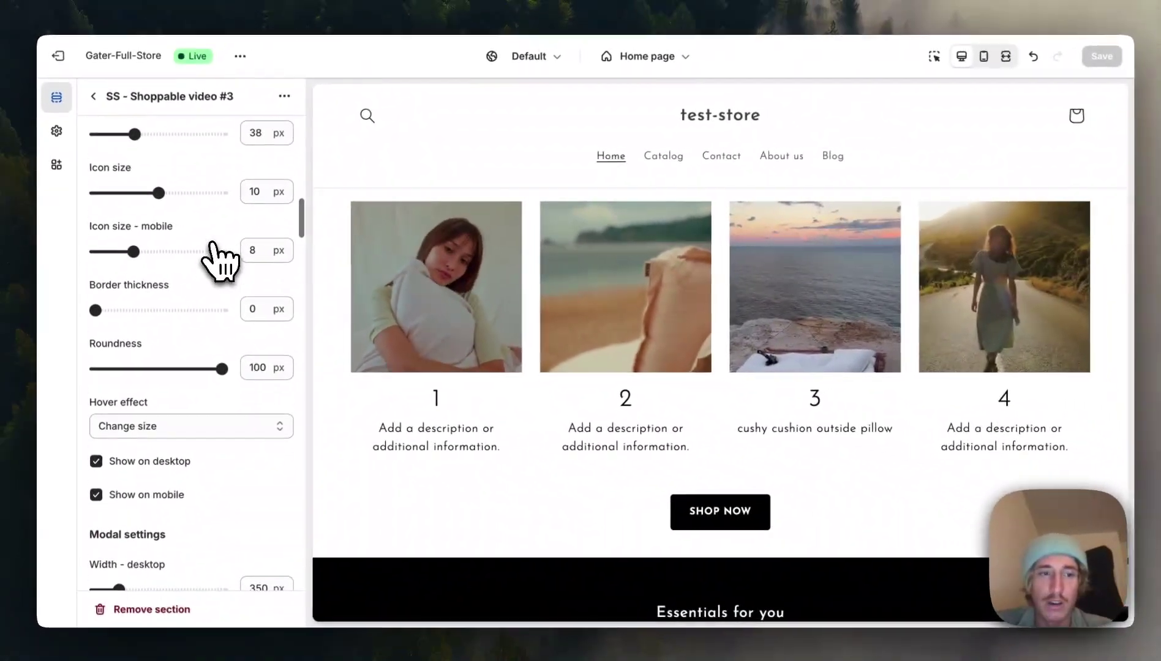
scroll(233, 257, down, 5)
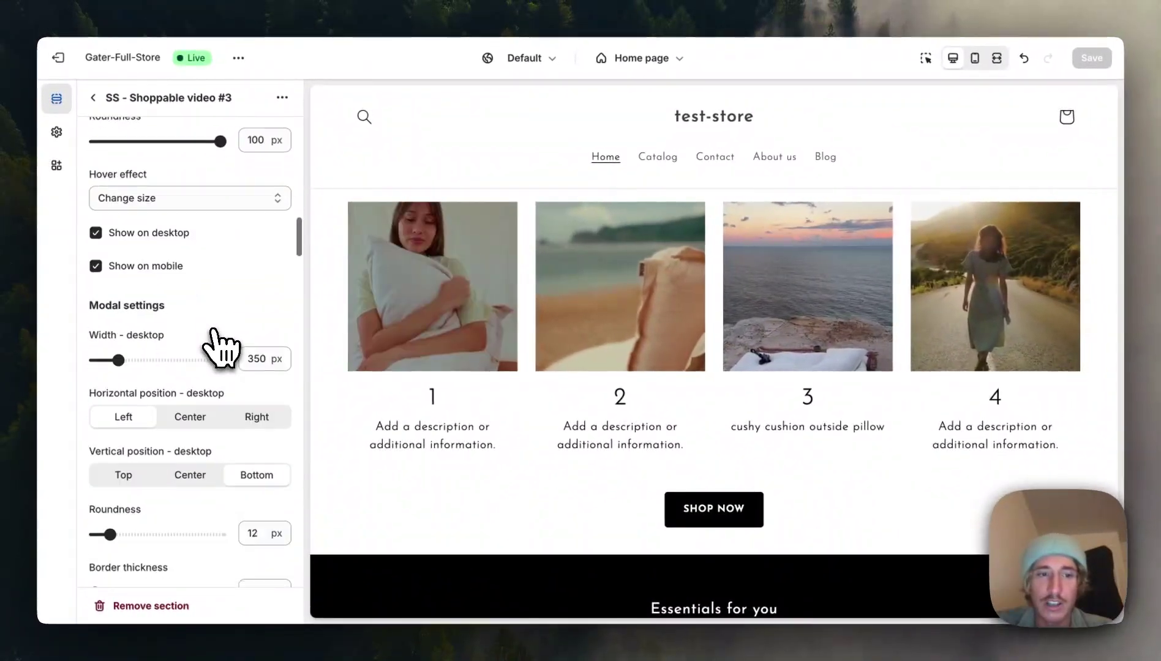
scroll(212, 329, down, 1)
click(212, 338)
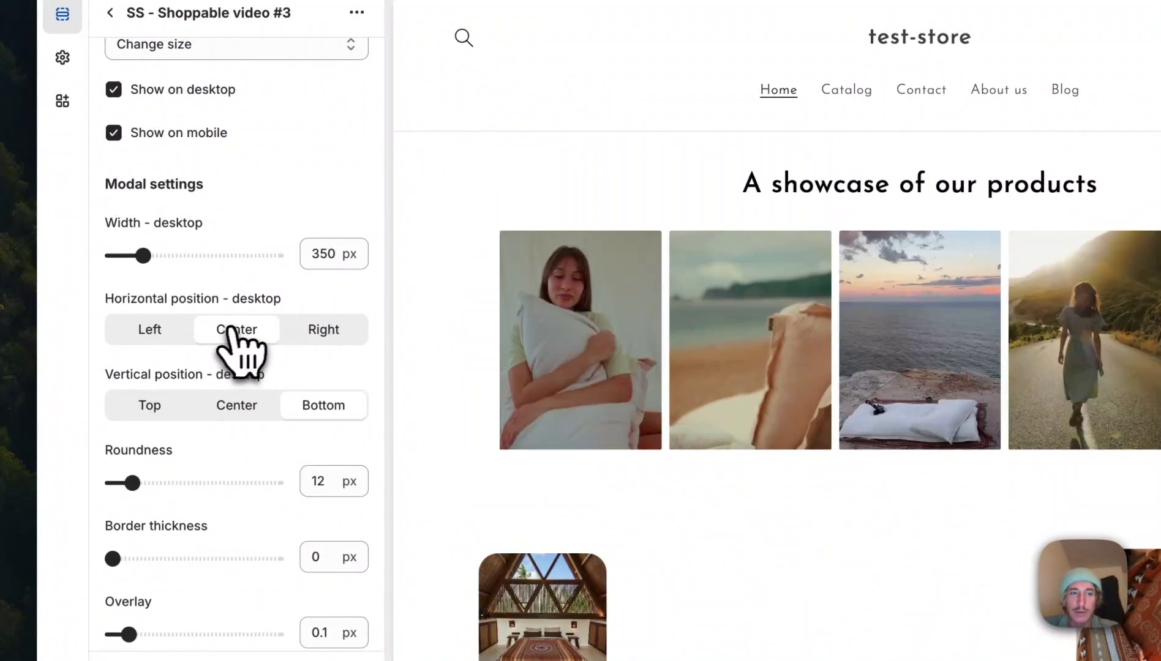
Review the remaining modal settings and save the section.
scroll(257, 331, down, 1)
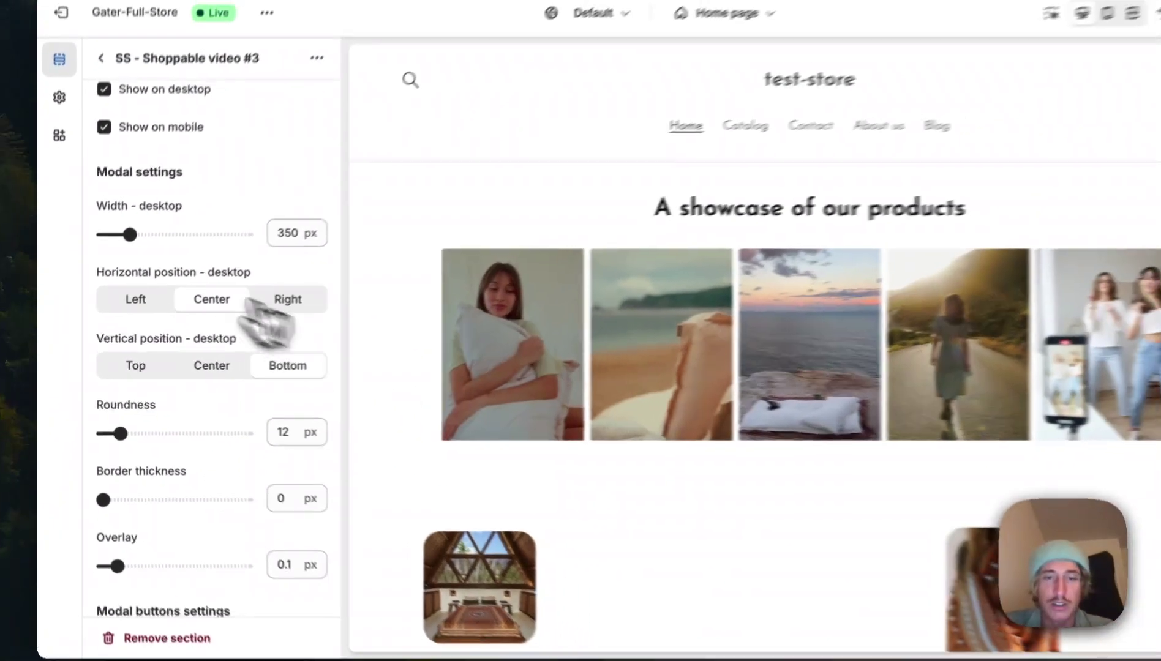
scroll(245, 306, down, 2)
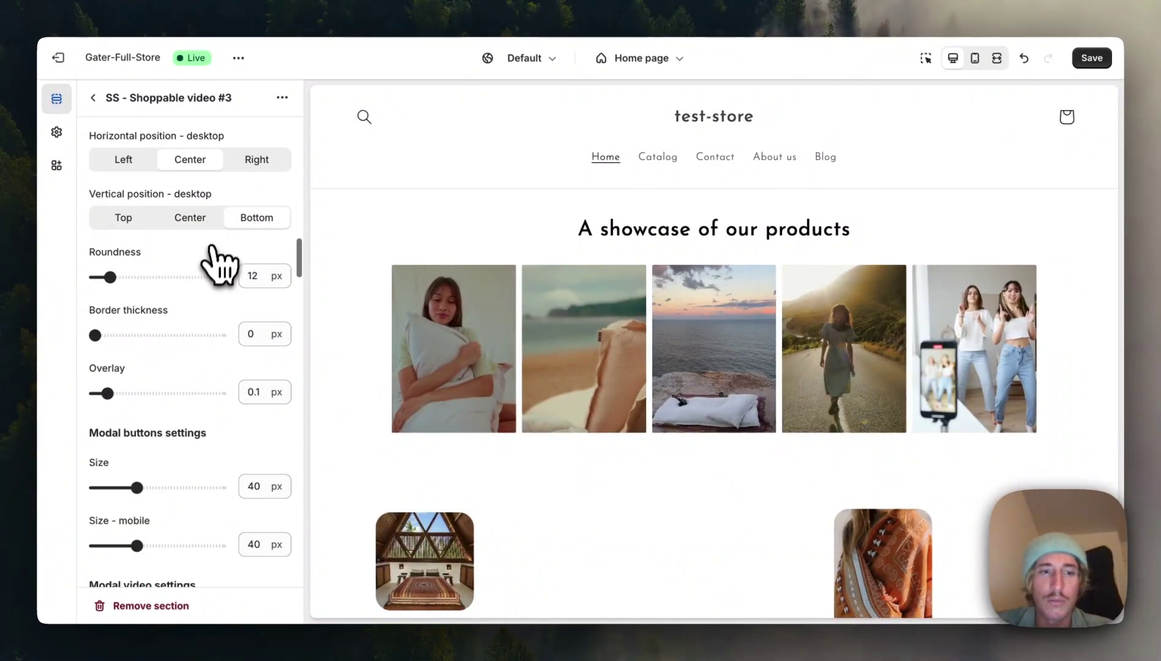
scroll(222, 257, down, 8)
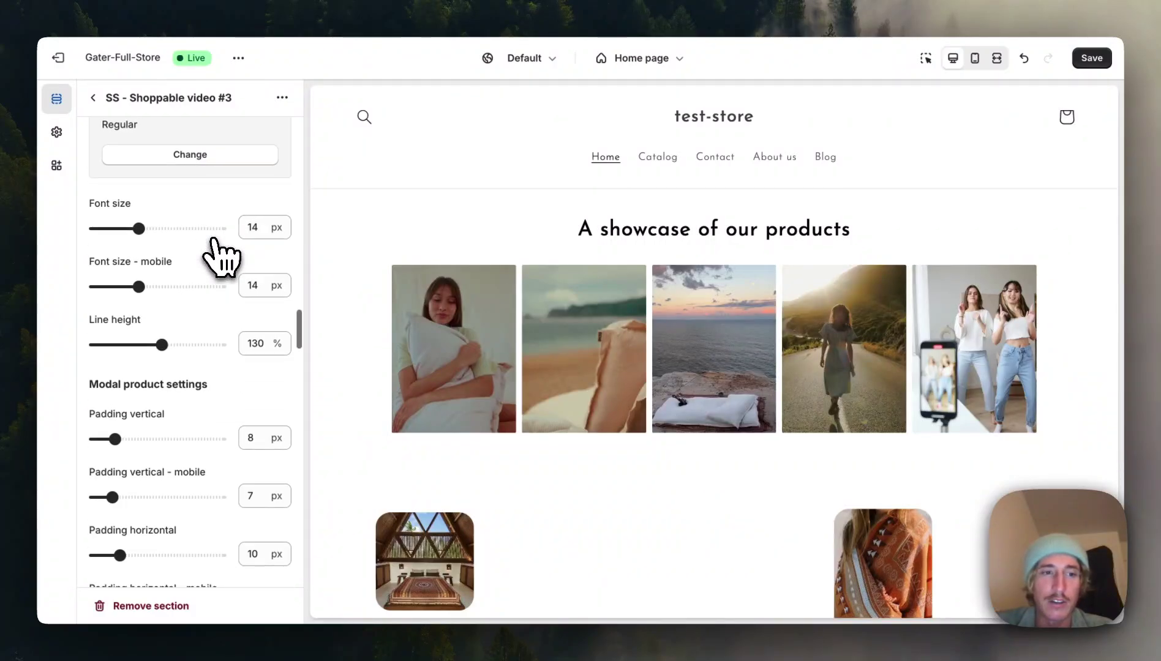
scroll(222, 257, down, 5)
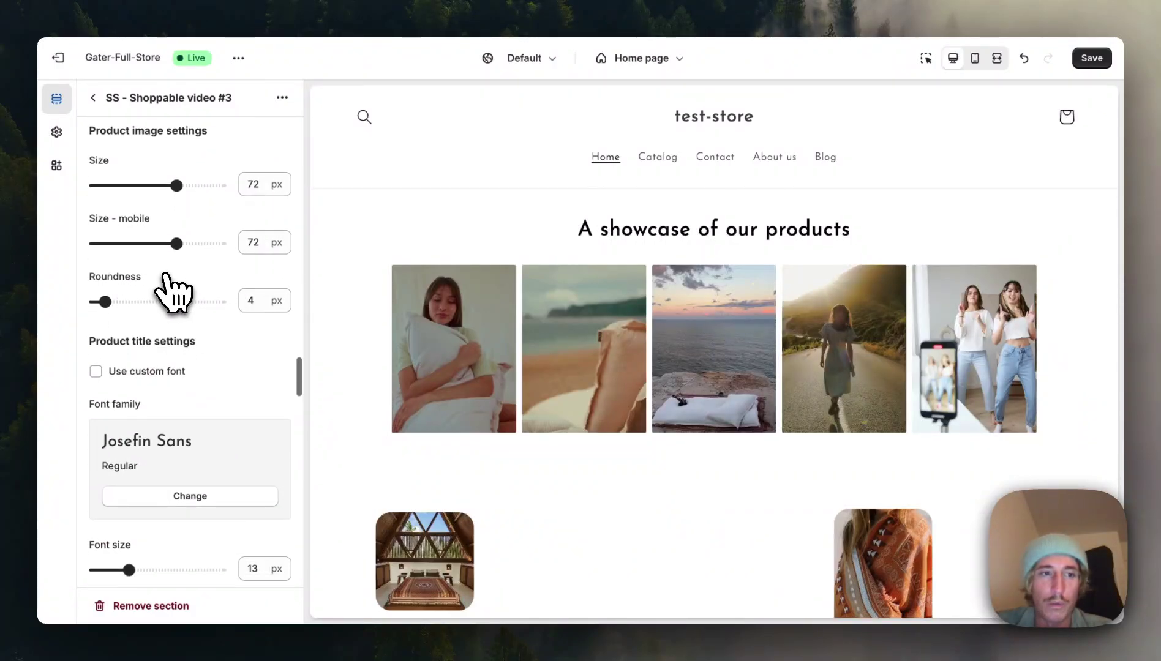
scroll(175, 293, down, 12)
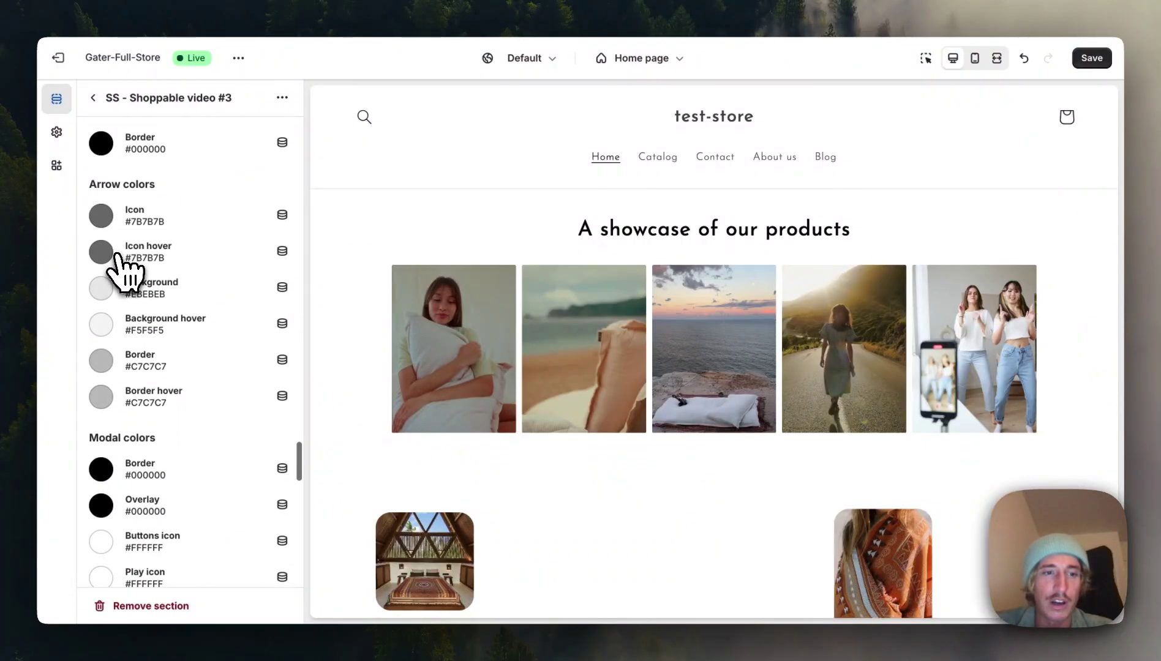
scroll(116, 257, down, 3)
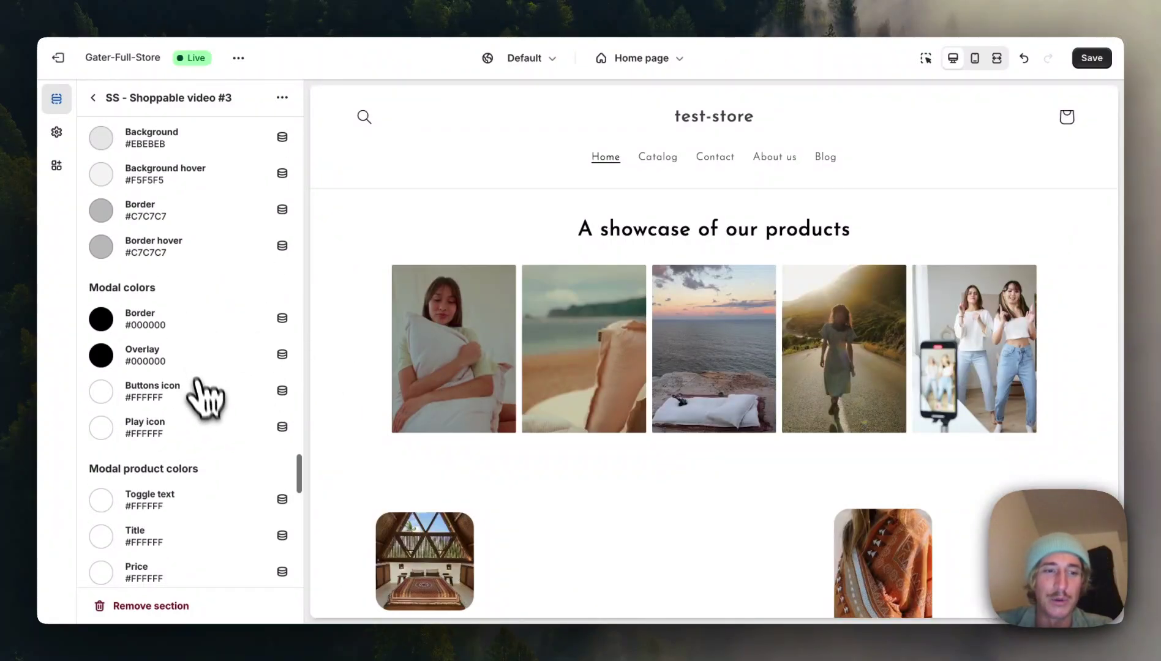
scroll(205, 404, down, 5)
scroll(208, 418, up, 3)
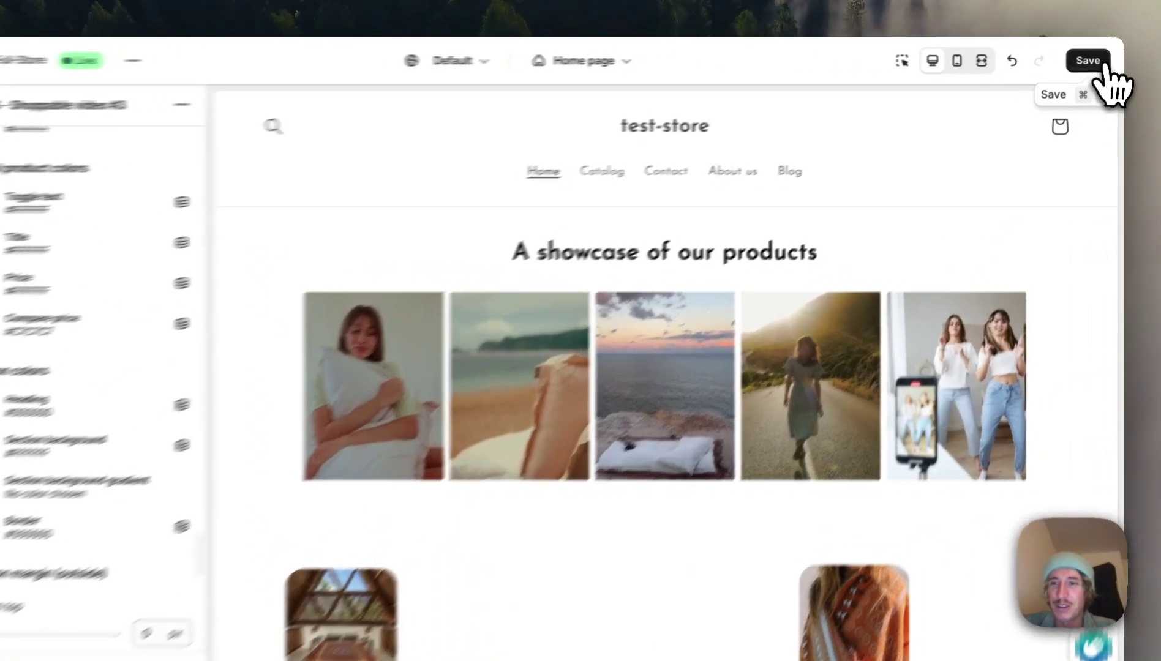
click(1092, 58)
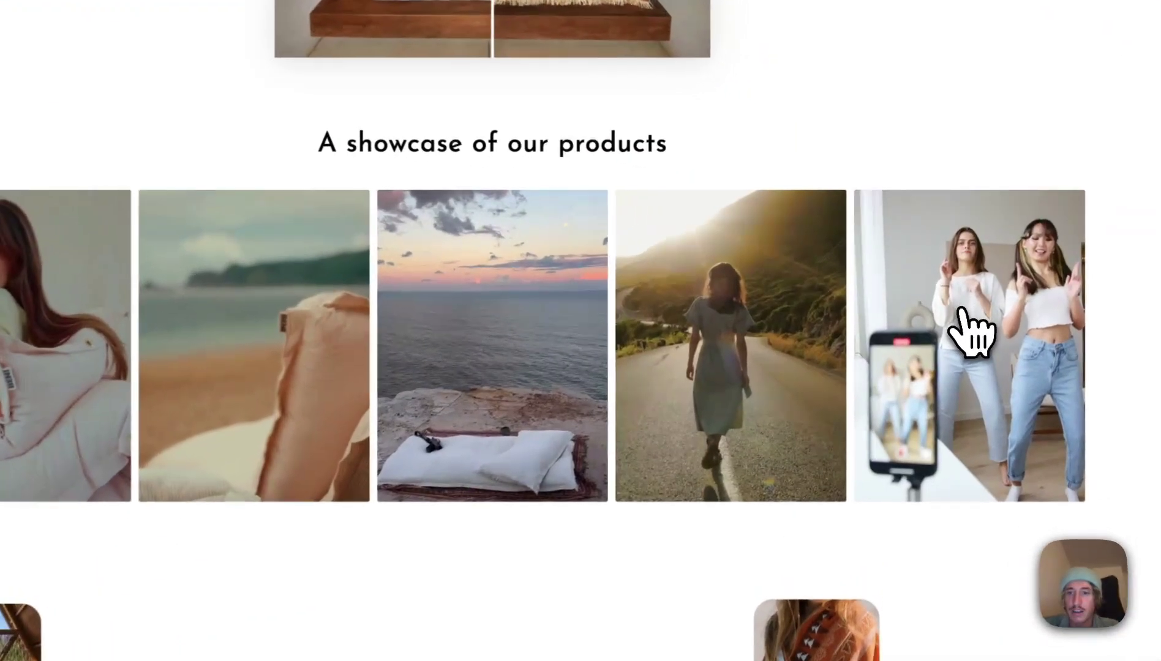
Open the fifth showcase video in the popup and cycle to the BENI Bed Beige Stripes clip.
click(951, 301)
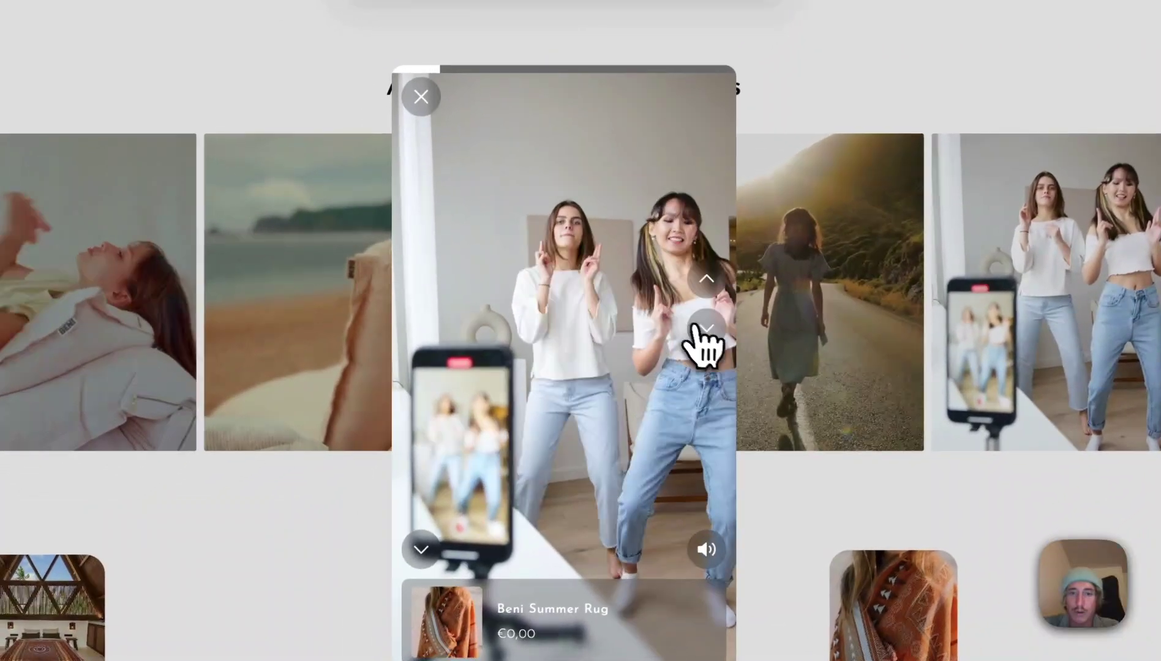
click(650, 371)
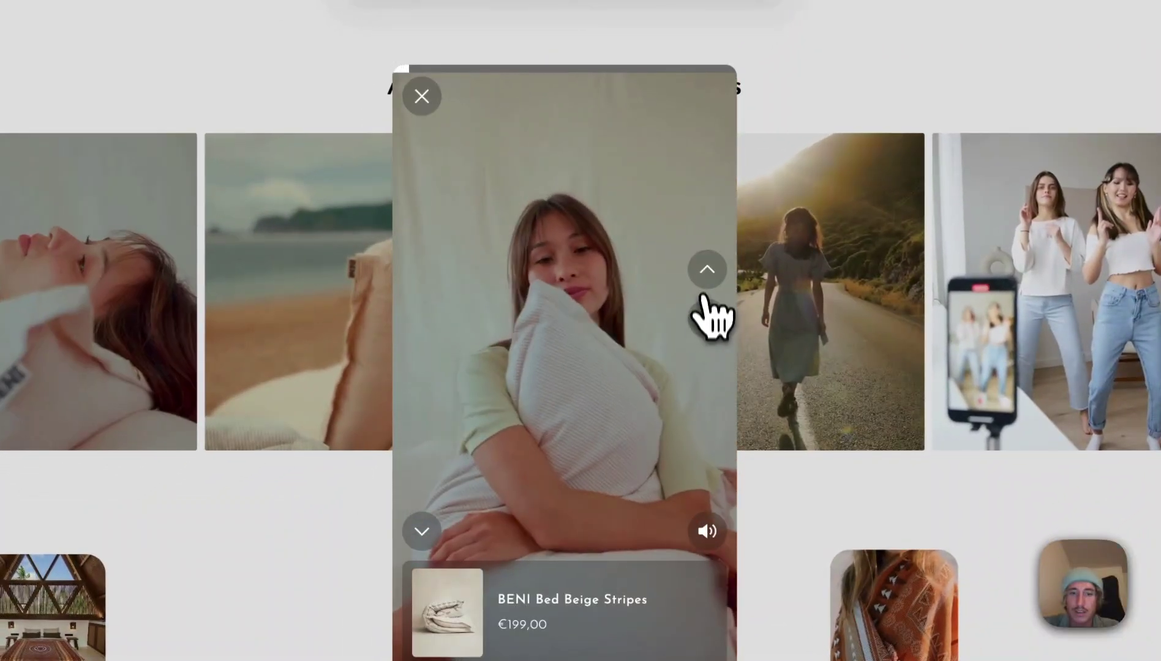
click(706, 287)
click(706, 283)
click(705, 280)
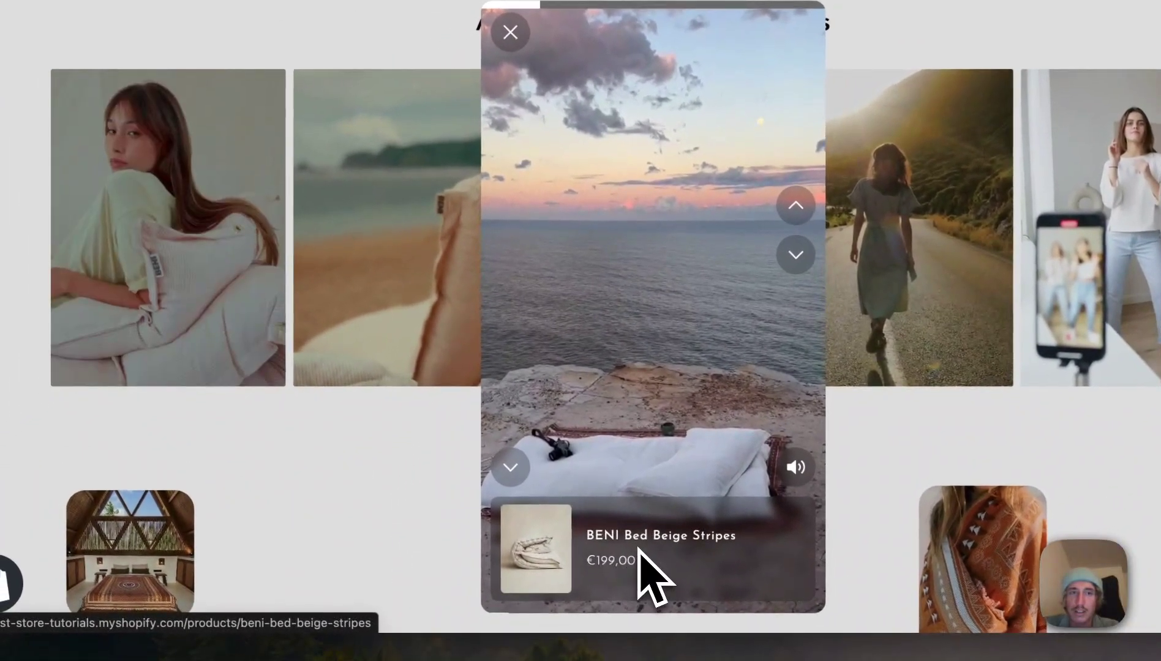
Open the BENI Bed Beige Stripes product page (€199,00) from the popup's product card.
click(640, 554)
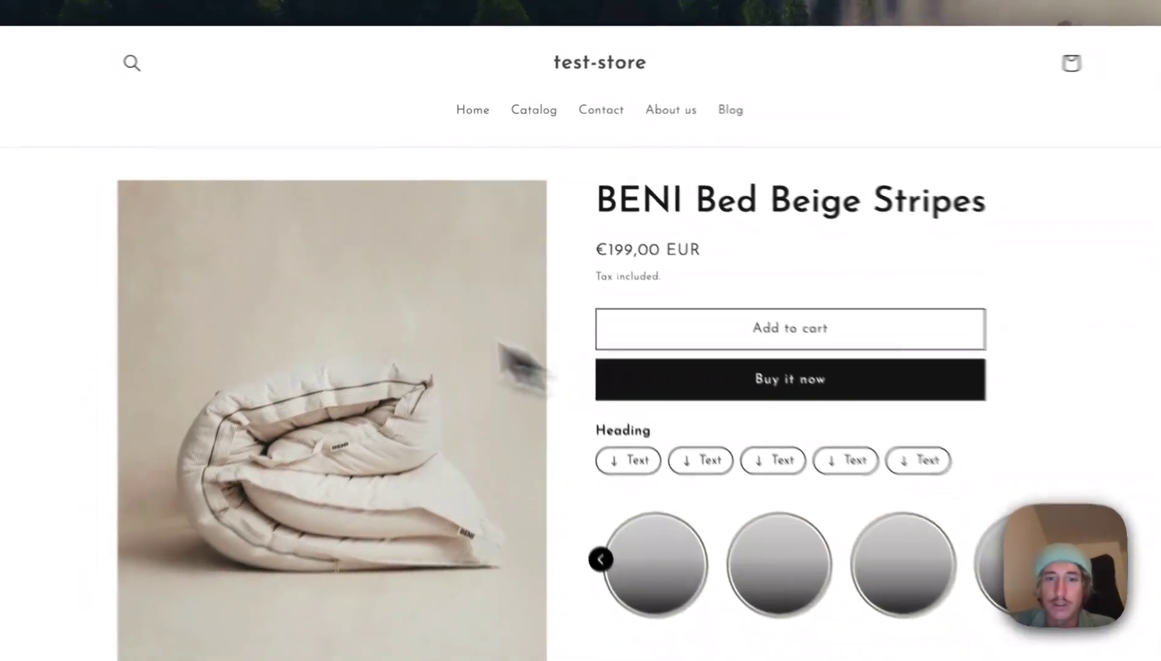